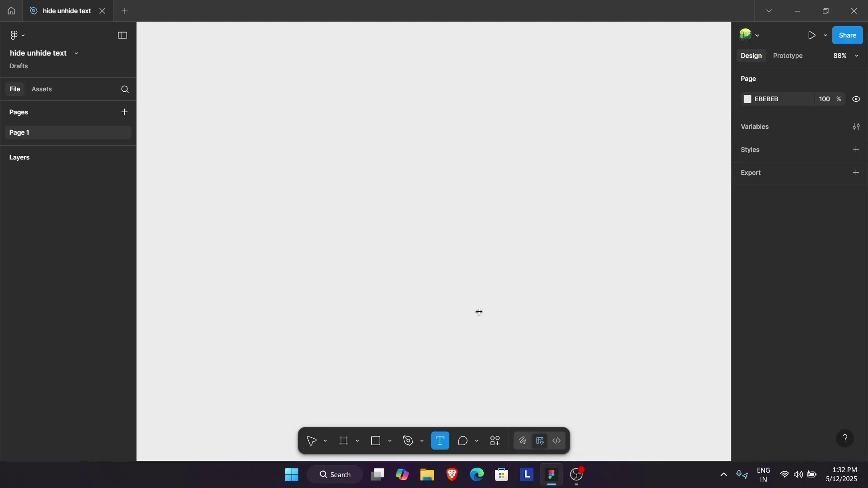
# Step: Generate 30 words of placeholder text with the Lorem Ipsum plugin
pyautogui.rightClick(359, 192)
pyautogui.click(517, 129)
pyautogui.click(300, 155)
pyautogui.click(622, 226)
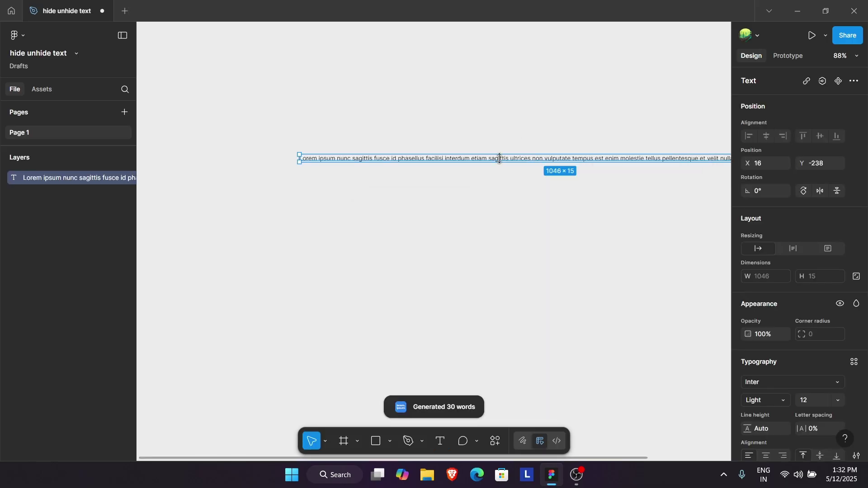
pyautogui.hscroll(2, 581, 163)
pyautogui.hscroll(2, 672, 165)
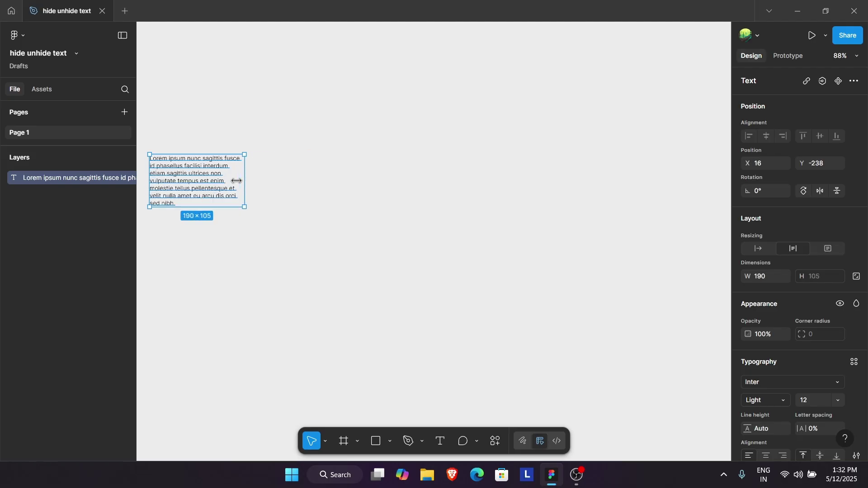
# Step: Narrow the text to about 130 px and wrap it in auto layout with 12 px padding
pyautogui.moveTo(514, 161); pyautogui.dragTo(201, 161)
pyautogui.scroll(5, 373, 182)
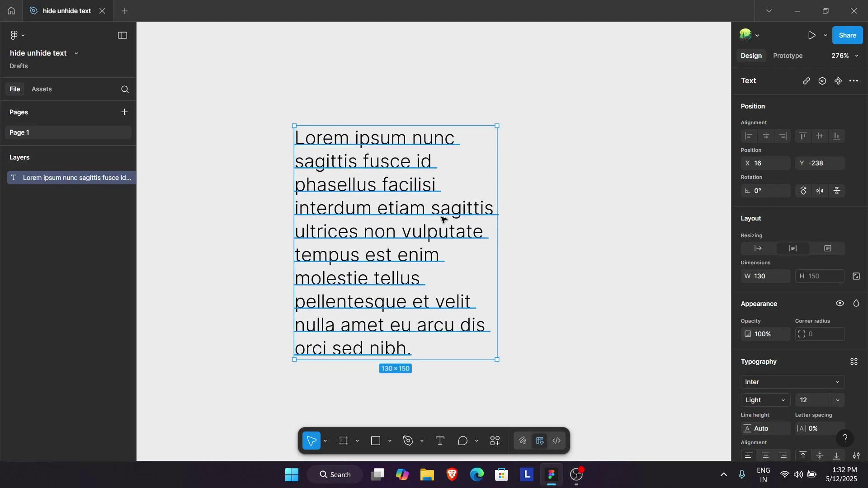
pyautogui.hotkey('shift', 'a')
pyautogui.scroll(-3, 774, 347)
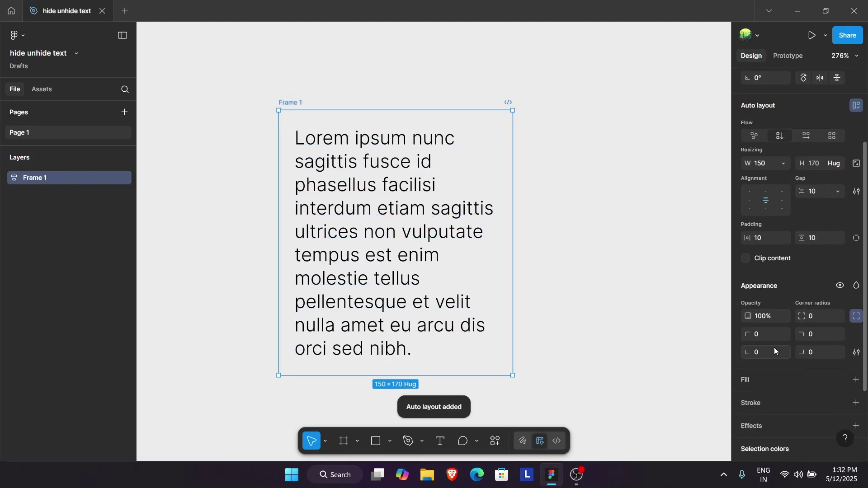
pyautogui.click(761, 238)
pyautogui.write('12')
pyautogui.click(832, 235)
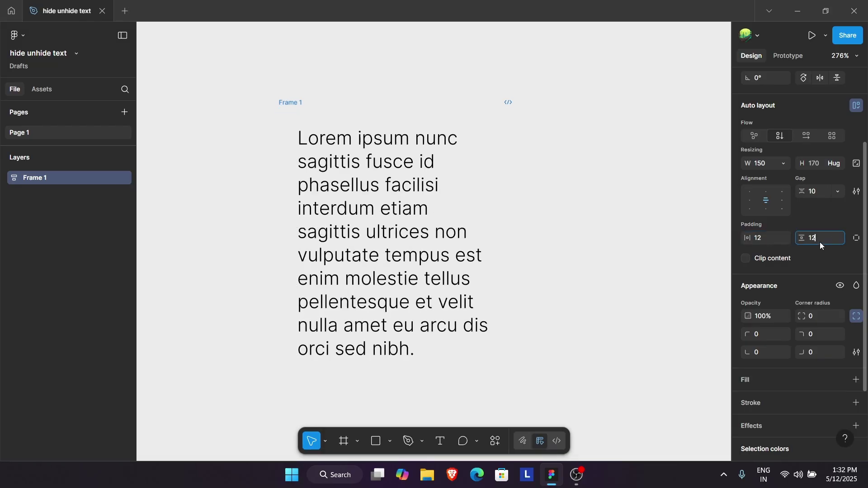
pyautogui.click(685, 259)
# Step: Give the auto-layout card frame a white fill
pyautogui.click(366, 244)
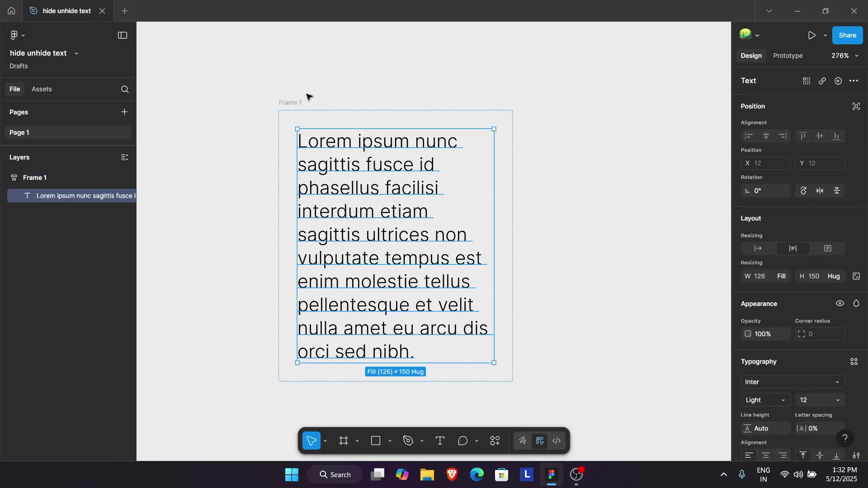
pyautogui.click(289, 102)
pyautogui.scroll(-3, 768, 316)
pyautogui.scroll(-3, 769, 214)
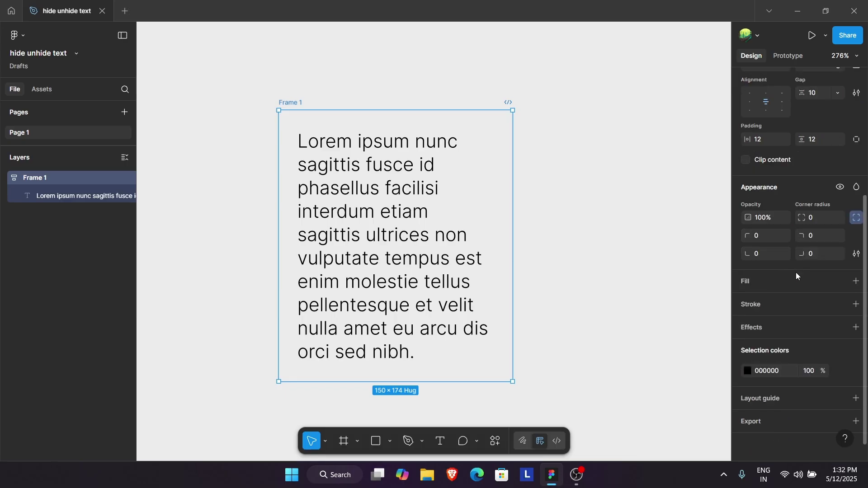
pyautogui.click(855, 281)
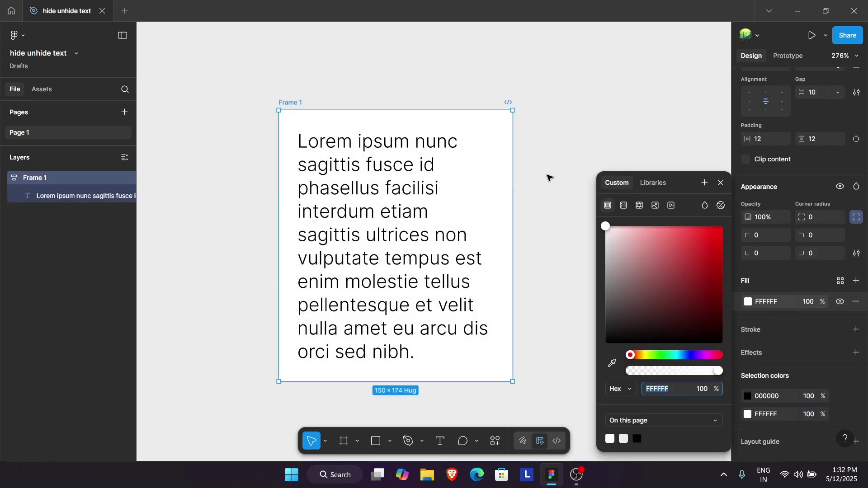
pyautogui.click(549, 158)
pyautogui.click(440, 441)
# Step: Add a 'View Less' text label beside the card and zoom in on it
pyautogui.click(592, 172)
pyautogui.write('View Less')
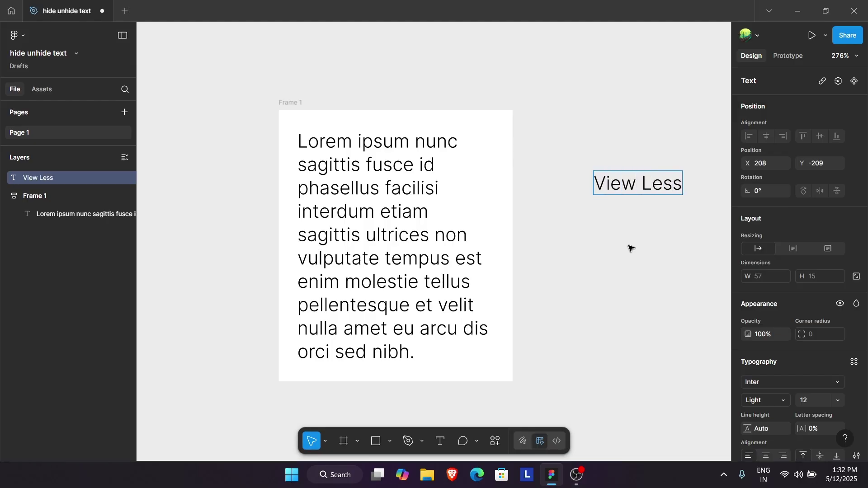
pyautogui.write('Less')
pyautogui.hotkey('shift', '2')
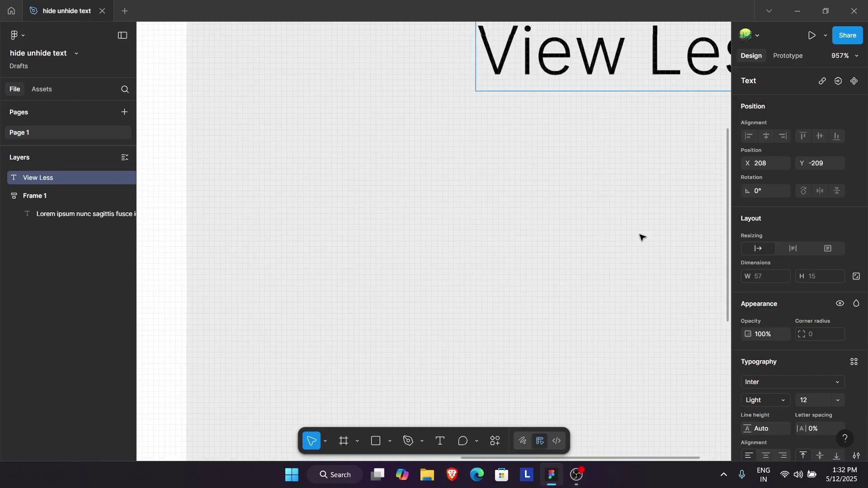
pyautogui.click(565, 119)
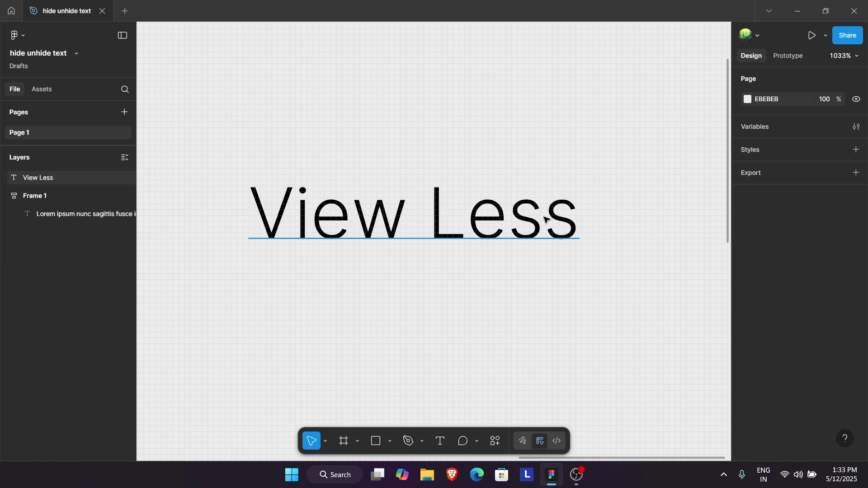
pyautogui.click(584, 195)
pyautogui.click(605, 205)
# Step: Draw a three-point downward chevron just right of the View Less text
pyautogui.press('p')
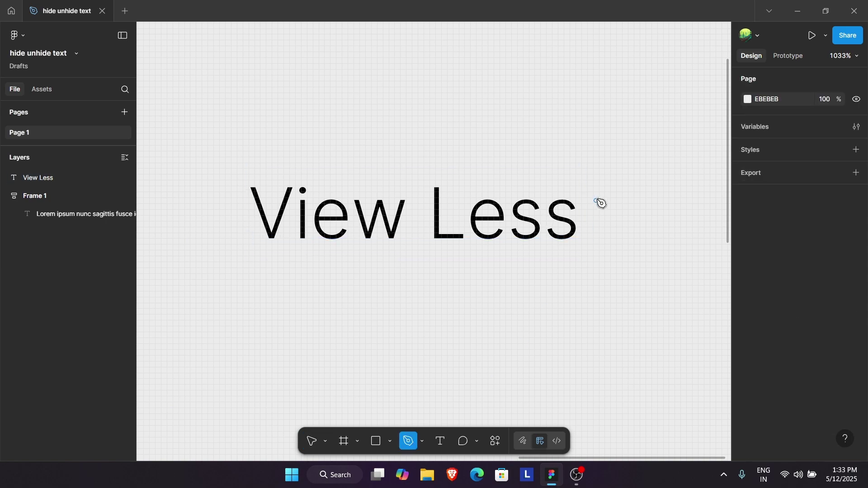
pyautogui.click(596, 200)
pyautogui.click(619, 224)
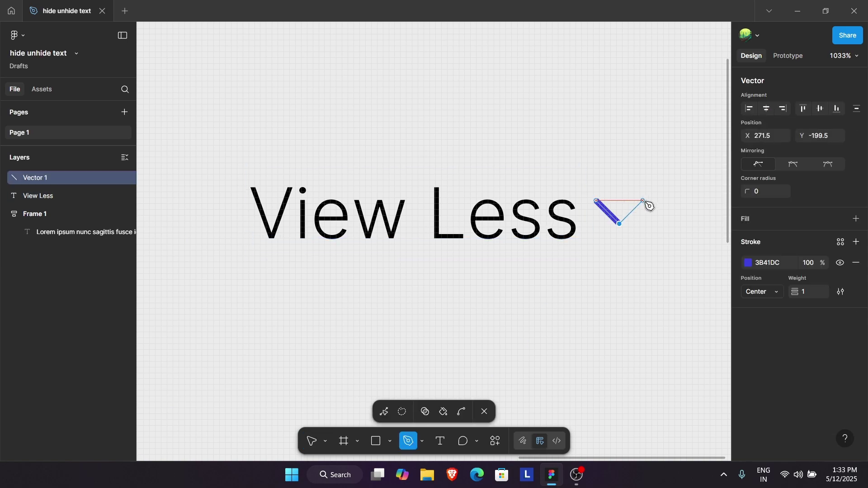
pyautogui.click(642, 201)
pyautogui.press('Escape')
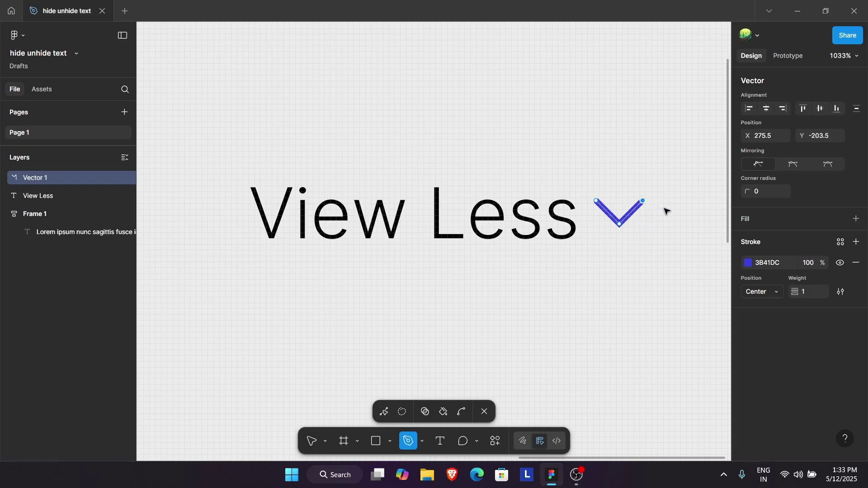
pyautogui.click(484, 412)
pyautogui.click(686, 176)
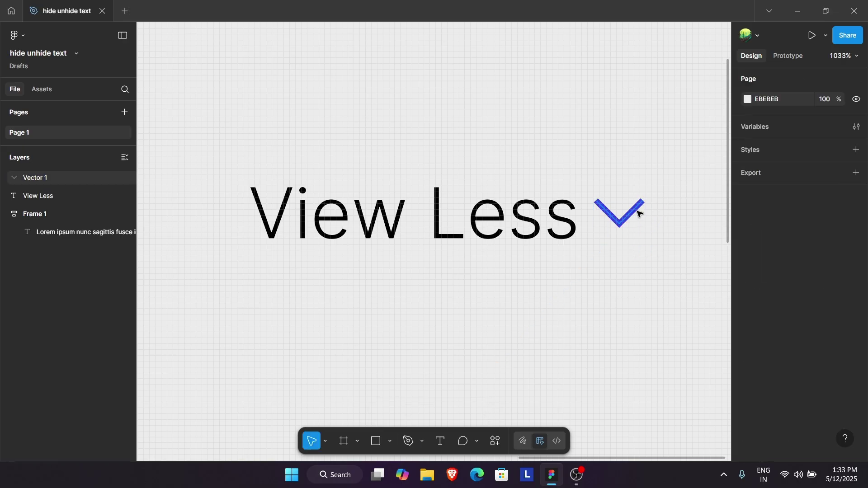
pyautogui.click(635, 210)
# Step: Set the chevron's stroke to blue #3F69C4 and copy its hex value
pyautogui.click(748, 378)
pyautogui.click(684, 233)
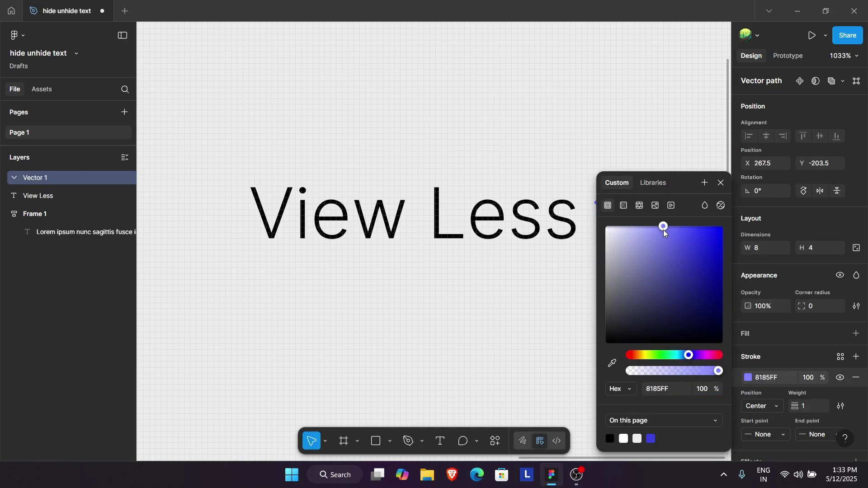
pyautogui.click(691, 355)
pyautogui.moveTo(689, 355); pyautogui.dragTo(682, 356)
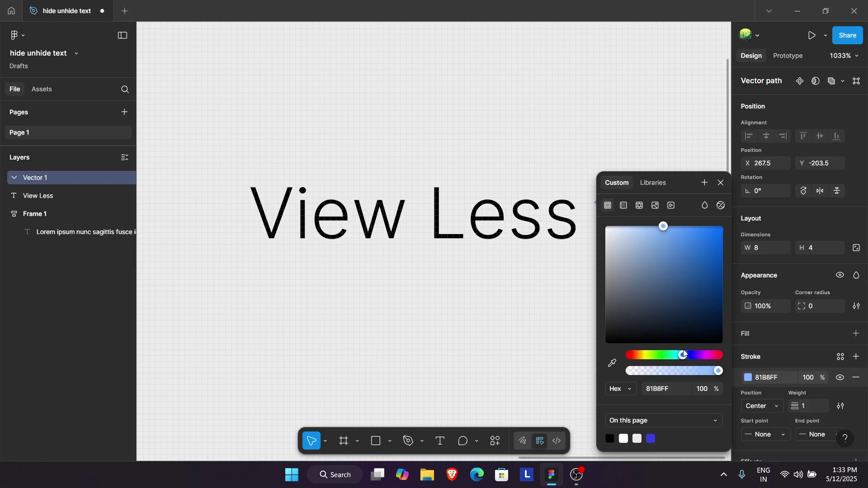
pyautogui.click(673, 265)
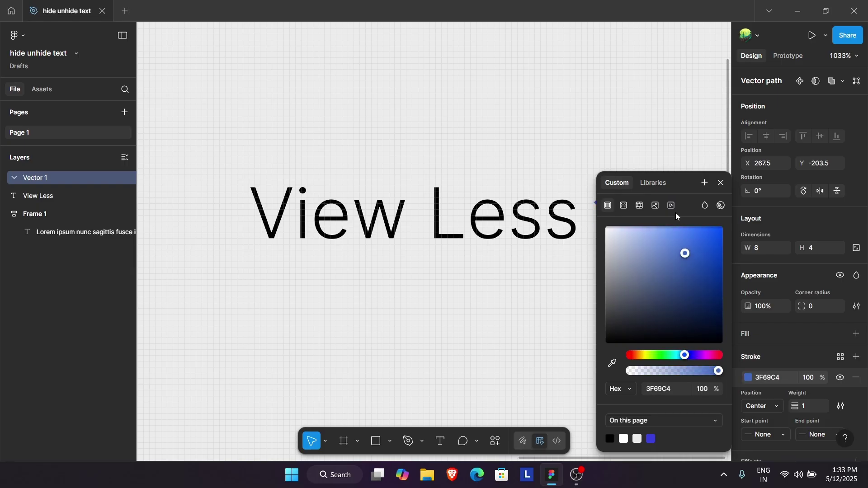
pyautogui.click(772, 382)
# Step: Apply the #3F69C4 fill to the View Less text, then select text and chevron together
pyautogui.click(469, 178)
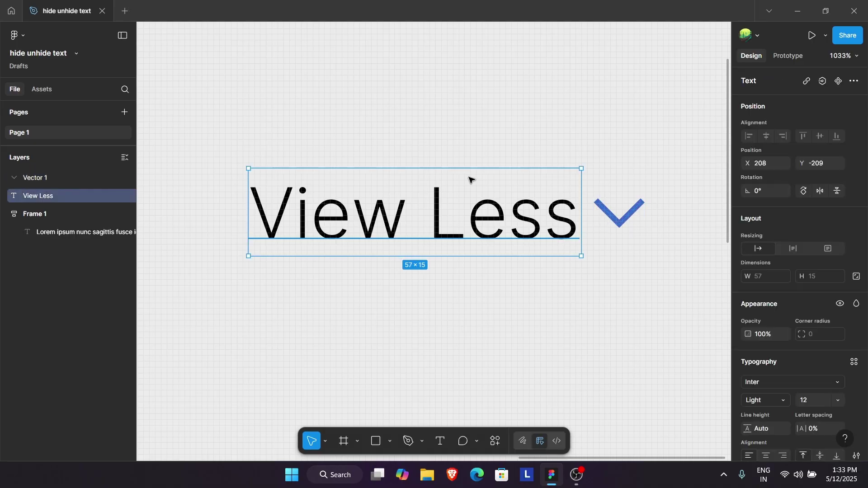
pyautogui.click(641, 302)
pyautogui.doubleClick(507, 199)
pyautogui.scroll(-2, 779, 426)
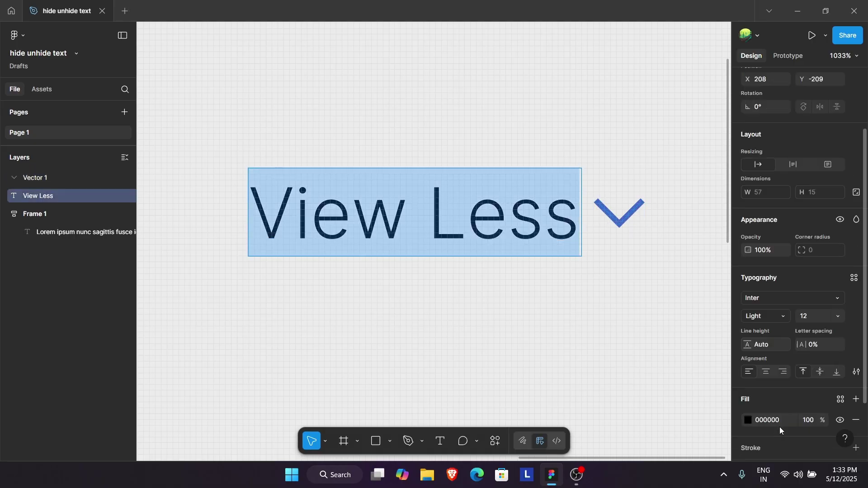
pyautogui.click(752, 419)
pyautogui.write('3F69C4')
pyautogui.press('Return')
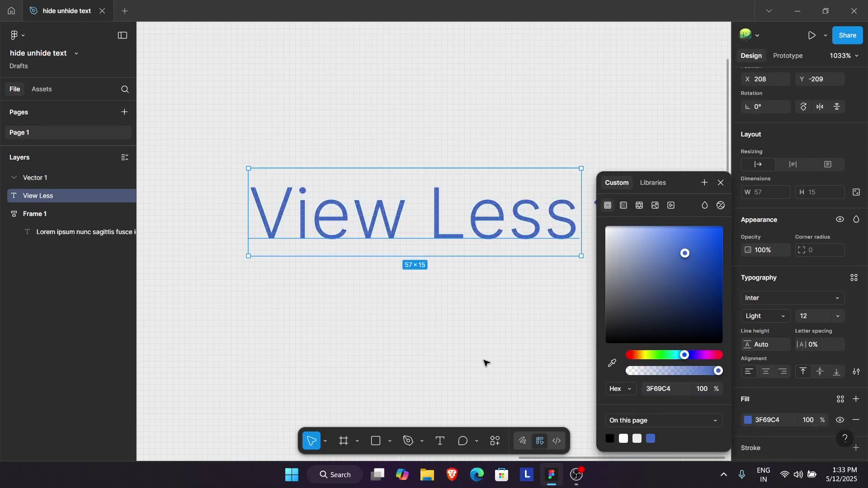
pyautogui.click(484, 361)
pyautogui.moveTo(667, 285); pyautogui.dragTo(524, 171)
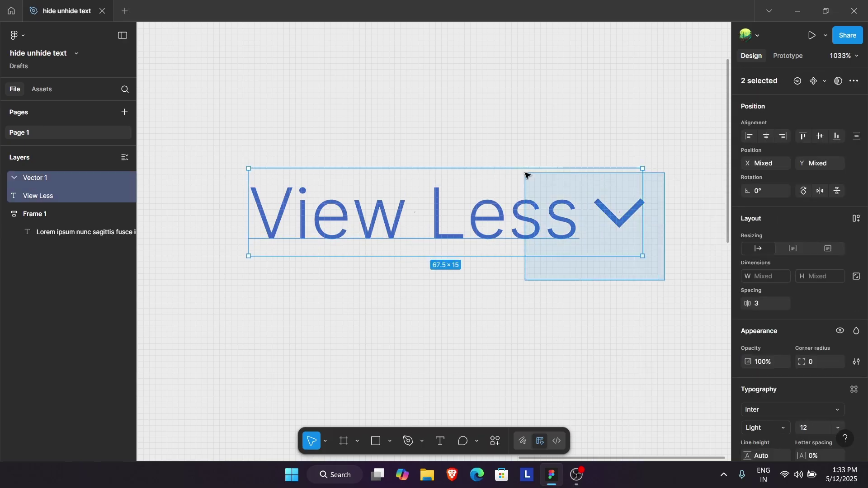
# Step: Center the chevron vertically on View Less, group them, and add auto layout
pyautogui.click(821, 139)
pyautogui.hotkey('ctrl', 'g')
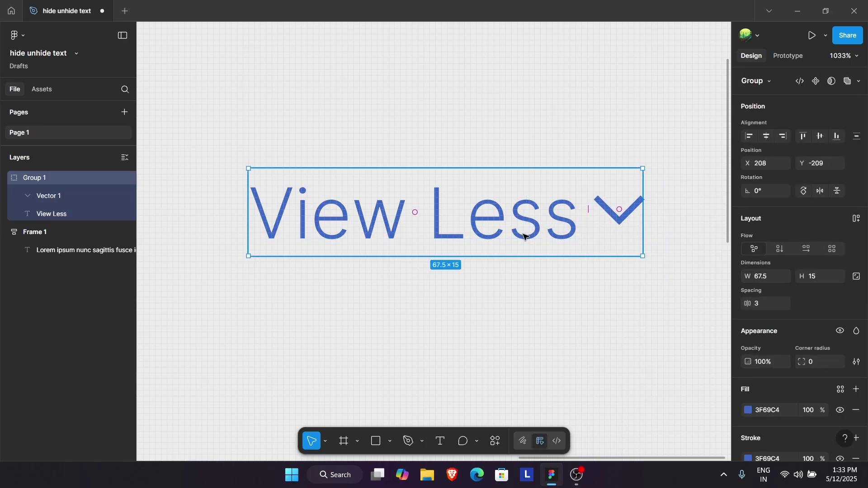
pyautogui.hotkey('shift', 'a')
pyautogui.scroll(-2, 481, 276)
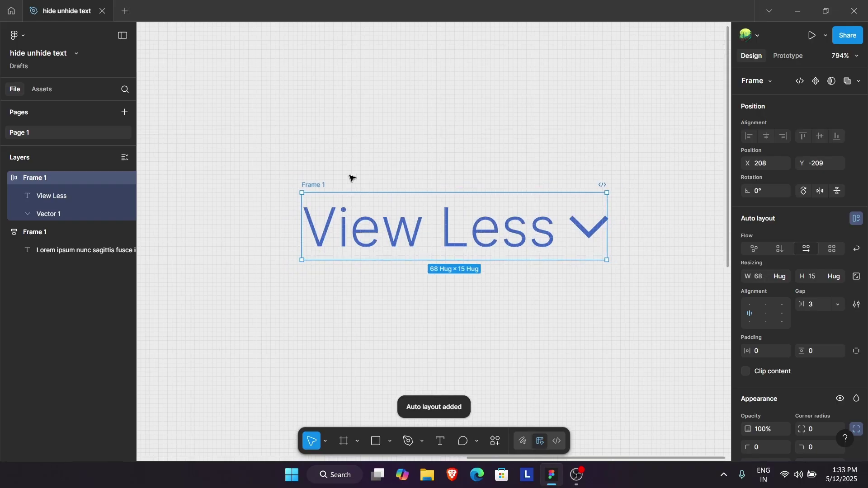
pyautogui.moveTo(607, 205); pyautogui.dragTo(666, 202)
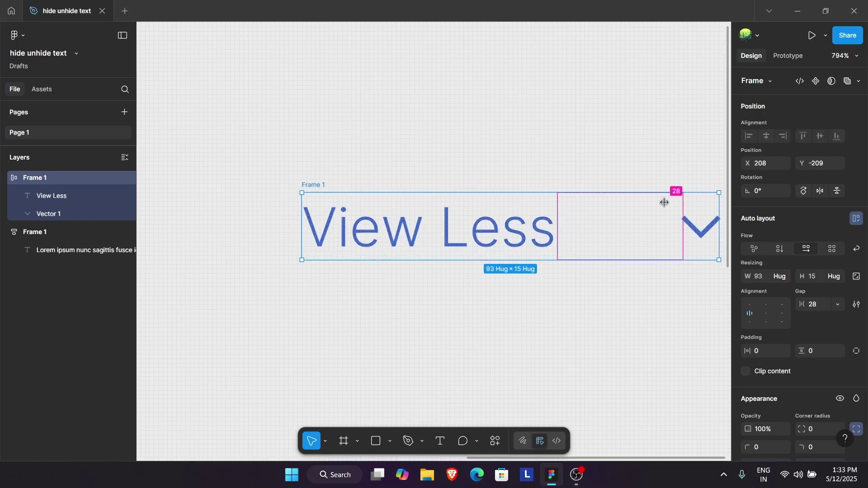
pyautogui.hotkey('ctrl', 'z')
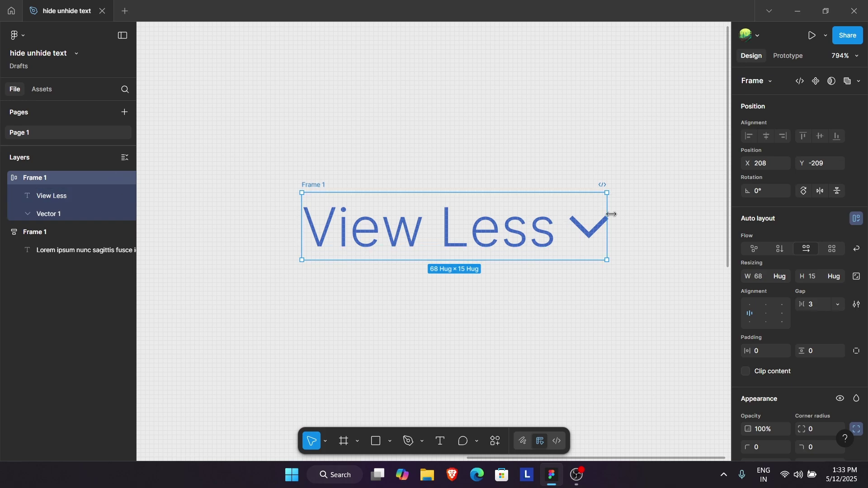
pyautogui.moveTo(608, 212)
pyautogui.mouseDown()
pyautogui.moveTo(682, 215)
pyautogui.moveTo(548, 310)
pyautogui.mouseUp()
pyautogui.hotkey('ctrl', 'z')
pyautogui.hscroll(-5, 635, 197)
pyautogui.scroll(-5, 635, 197)
# Step: Left-align the card's contents and center the View Less row within the card
pyautogui.scroll(-2, 547, 310)
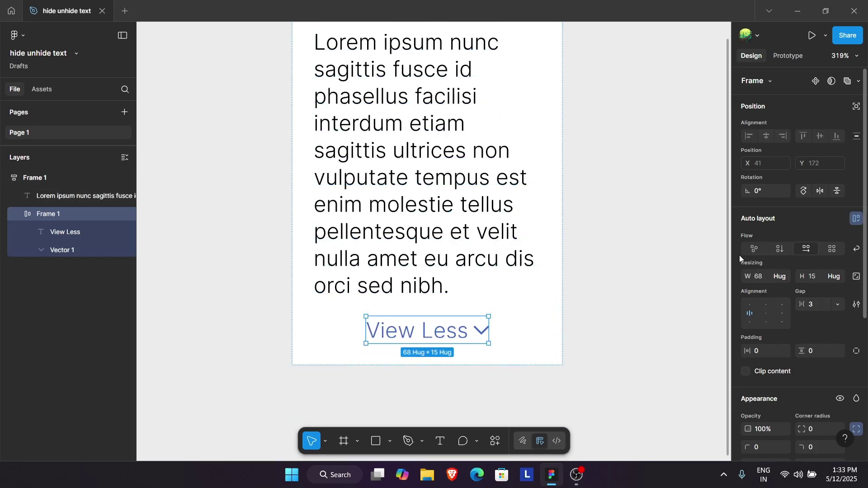
pyautogui.click(48, 176)
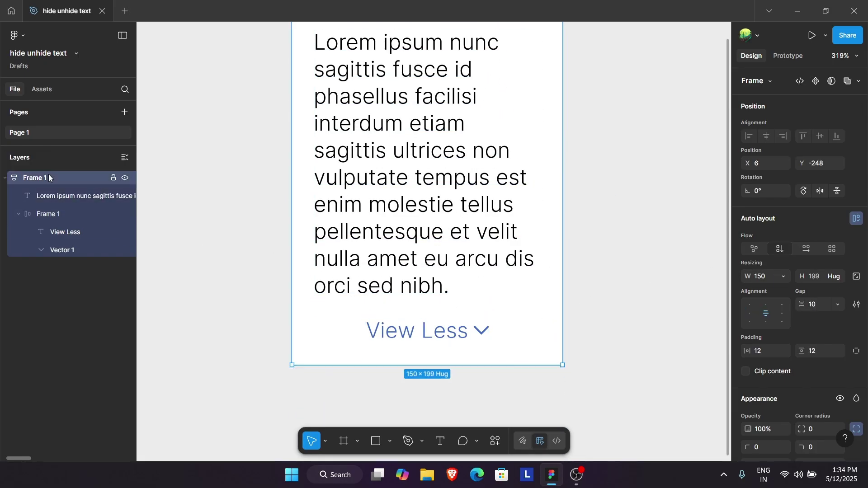
pyautogui.click(61, 213)
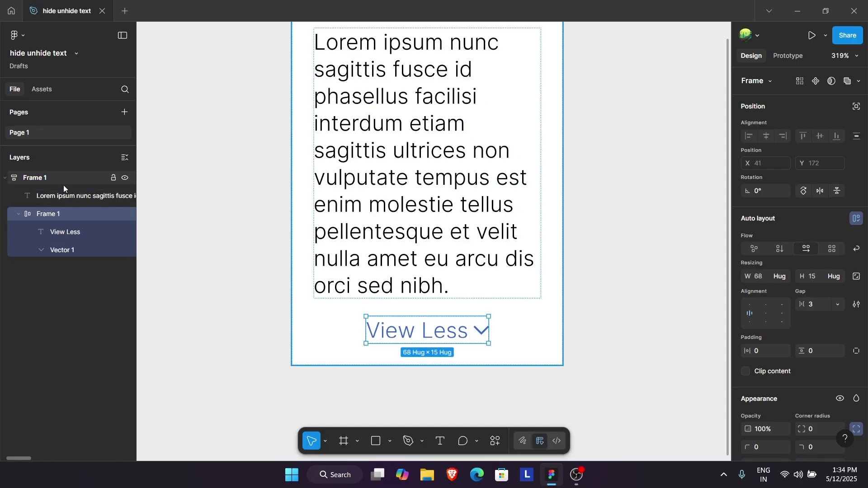
pyautogui.click(45, 178)
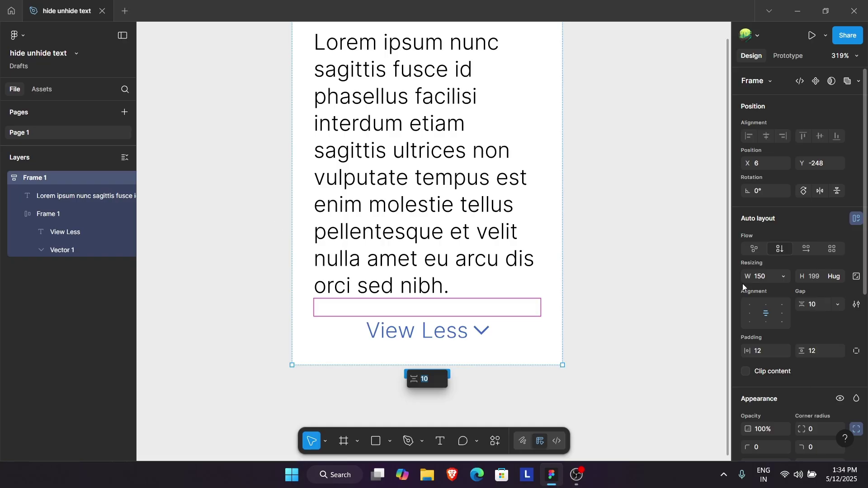
pyautogui.click(750, 306)
pyautogui.click(376, 333)
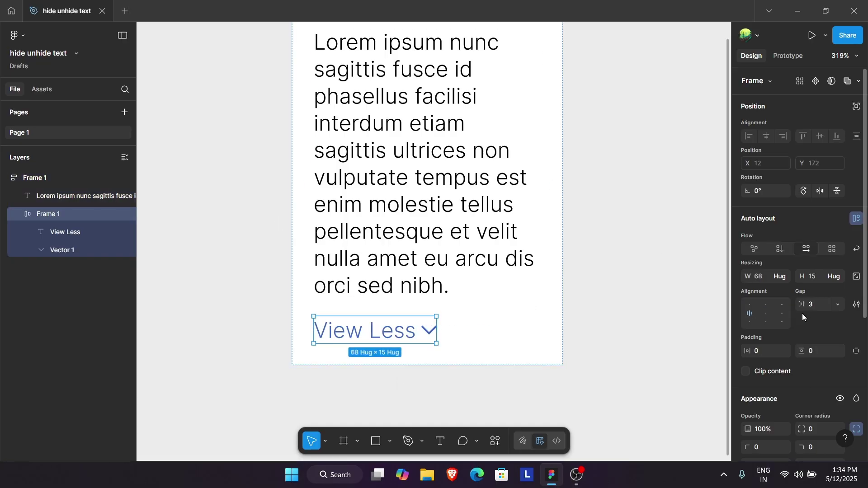
pyautogui.click(765, 304)
pyautogui.click(101, 194)
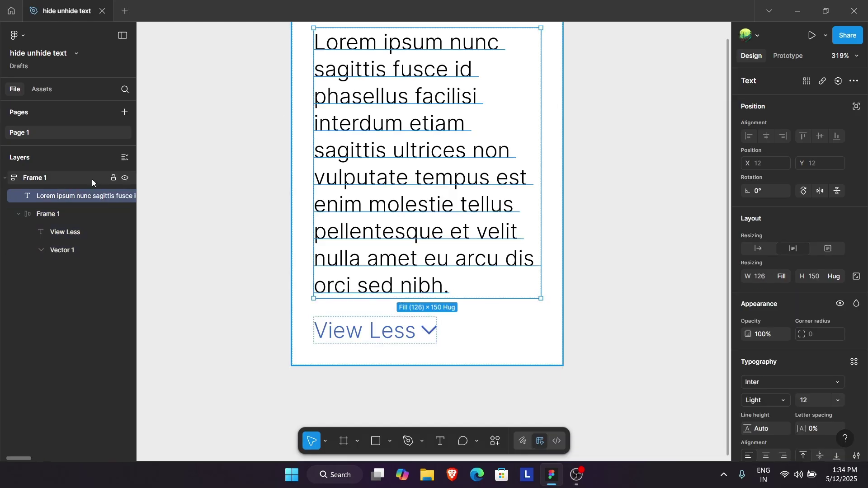
pyautogui.click(92, 178)
pyautogui.click(765, 305)
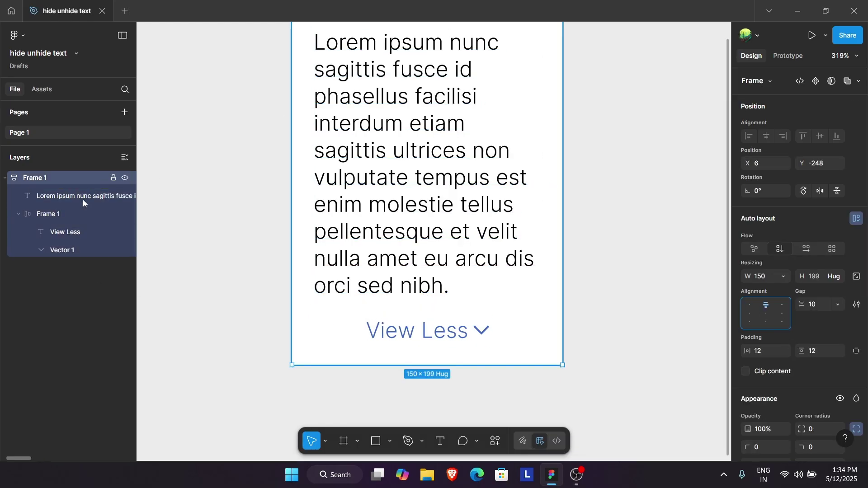
# Step: Give the View Less row absolute position, nudge it up, and widen its padding
pyautogui.click(486, 341)
pyautogui.click(856, 106)
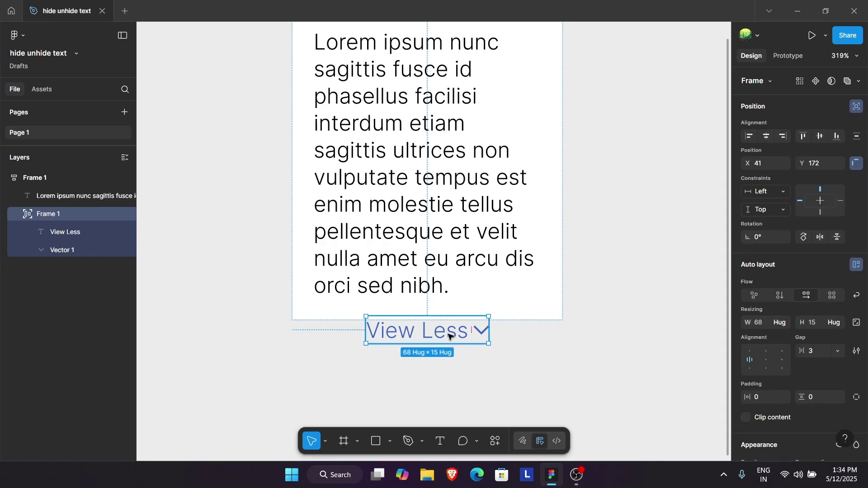
pyautogui.hotkey('shift', 'Up')
pyautogui.hotkey('shift', 'Up')
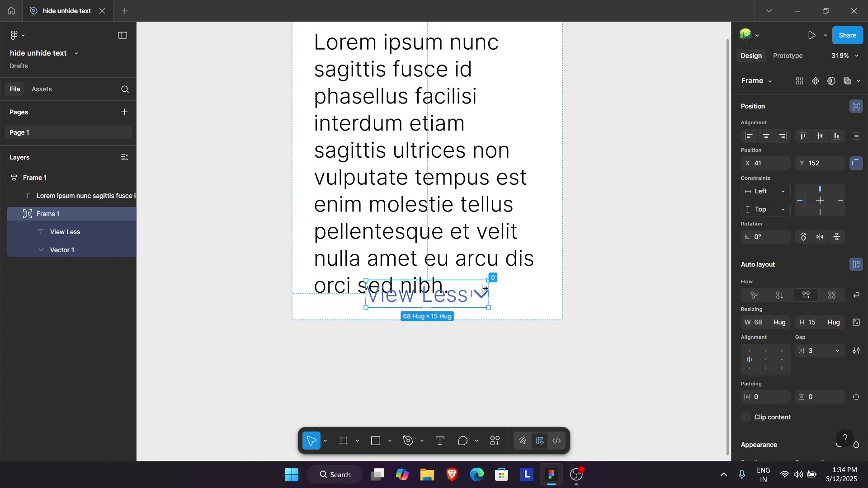
pyautogui.moveTo(485, 293); pyautogui.dragTo(558, 295)
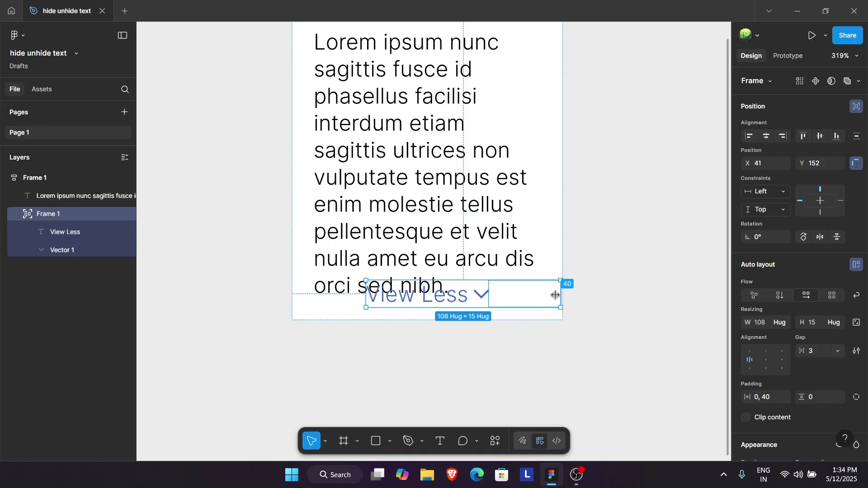
pyautogui.moveTo(366, 295); pyautogui.dragTo(292, 297)
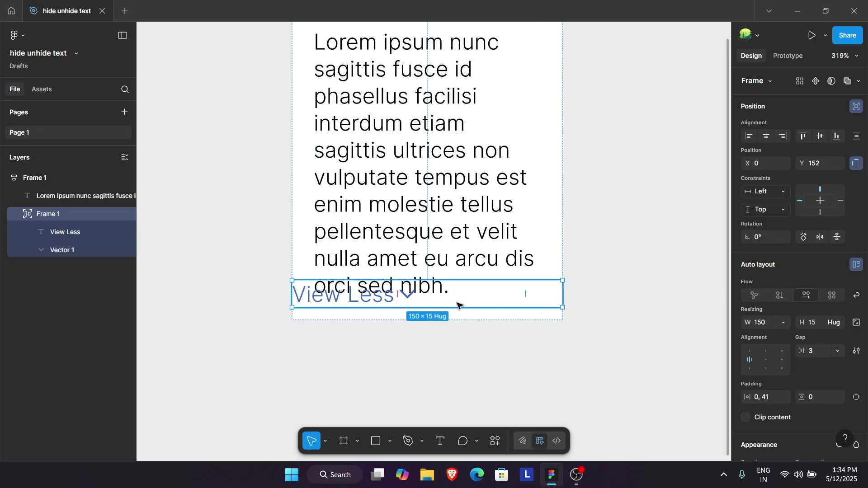
# Step: Set the View Less row's side padding to 41 and recombine the paired padding values
pyautogui.click(774, 397)
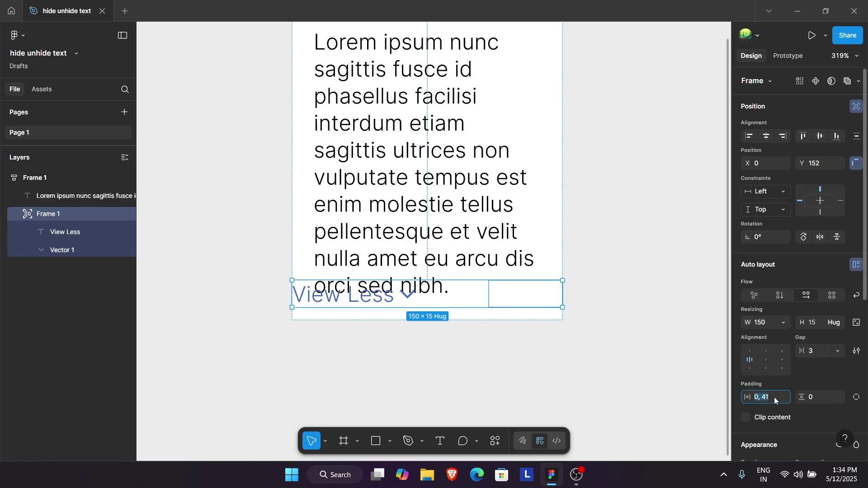
pyautogui.click(572, 359)
pyautogui.click(296, 294)
pyautogui.click(856, 397)
pyautogui.write('12')
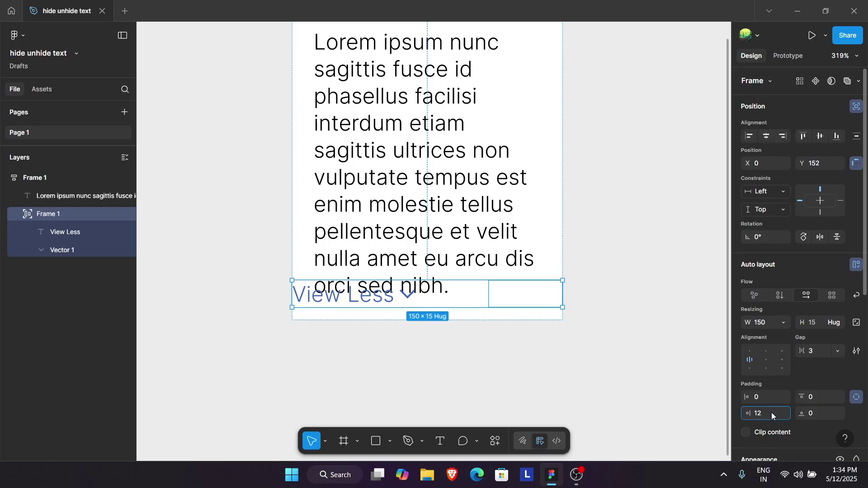
pyautogui.press('BackSpace')
pyautogui.press('BackSpace')
pyautogui.write('41')
pyautogui.press('Return')
pyautogui.click(853, 394)
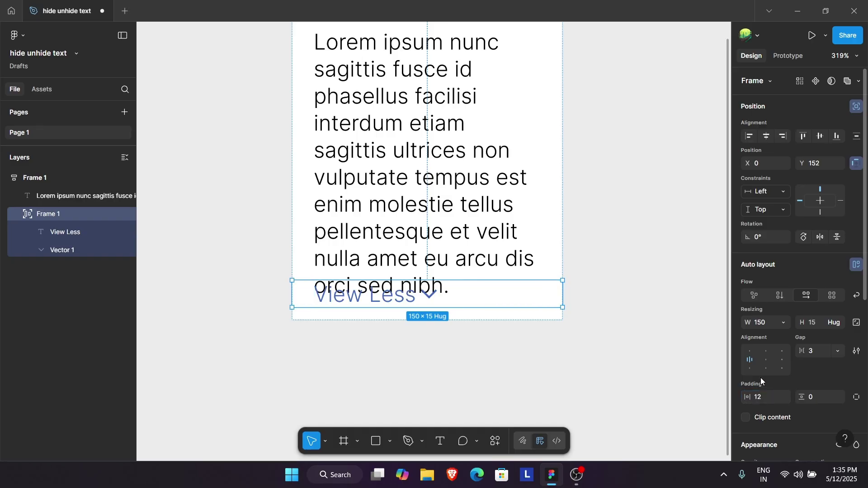
# Step: Give the row 12 px vertical padding and drag it up over the text's last line
pyautogui.click(593, 349)
pyautogui.click(384, 302)
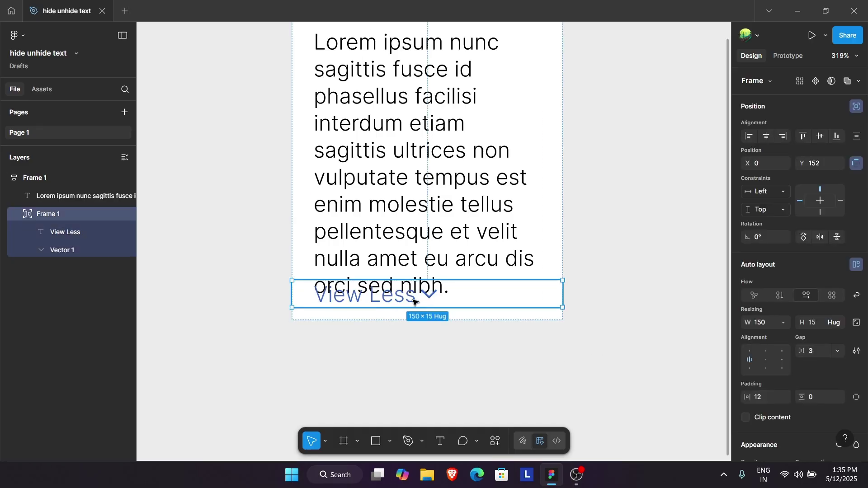
pyautogui.write('12')
pyautogui.press('Return')
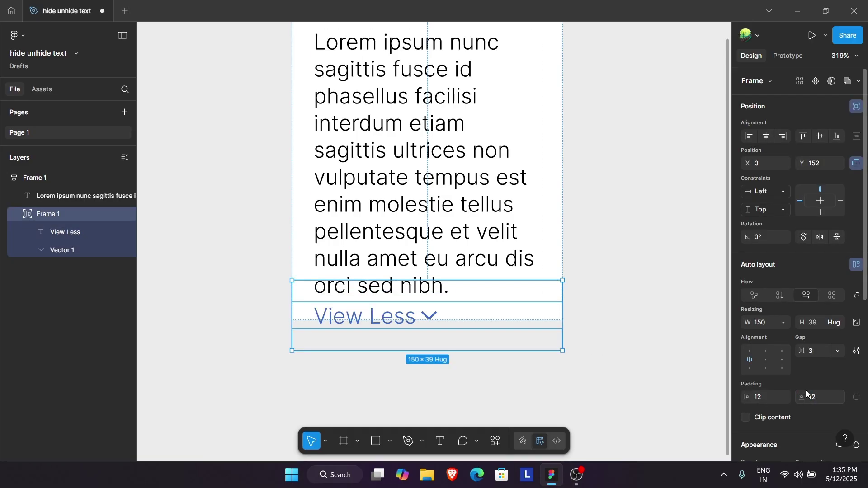
pyautogui.moveTo(527, 305); pyautogui.dragTo(527, 289)
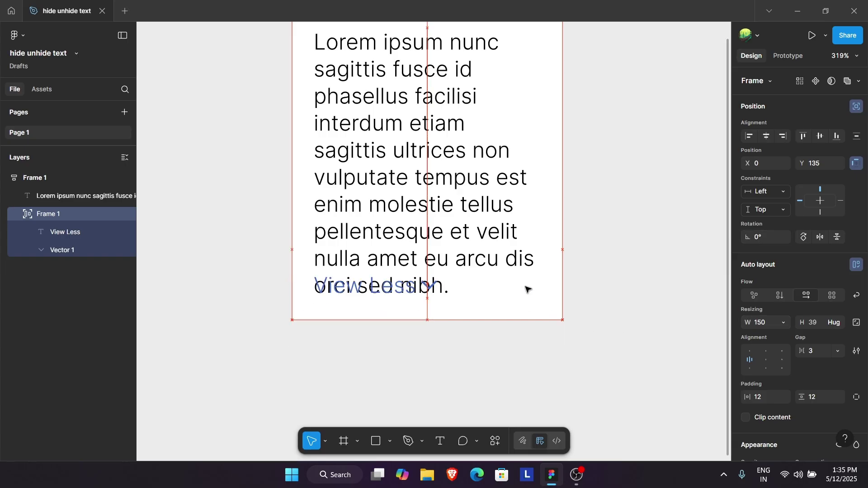
# Step: Set the card's bottom padding to 36 px
pyautogui.scroll(3, 380, 93)
pyautogui.click(403, 109)
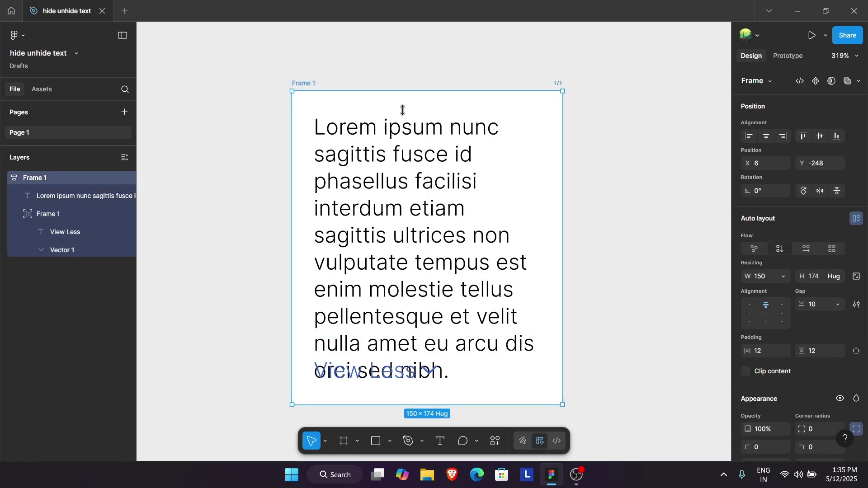
pyautogui.scroll(-2, 818, 300)
pyautogui.click(857, 258)
pyautogui.click(823, 278)
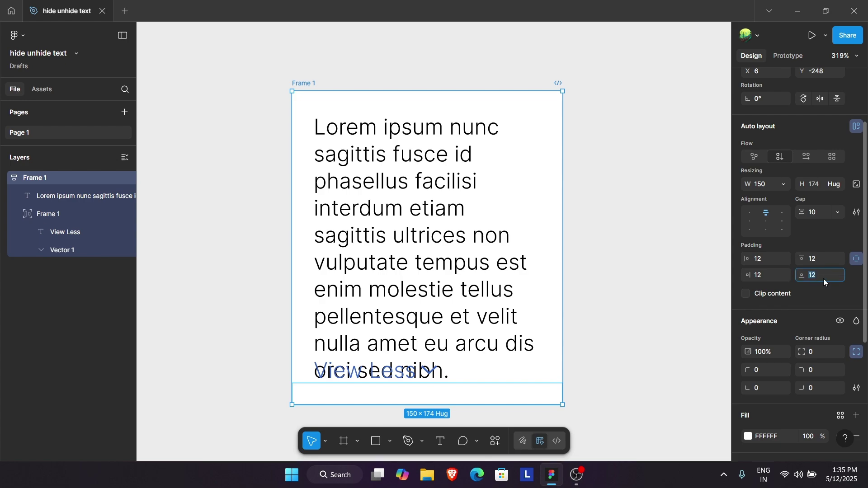
pyautogui.write('36')
pyautogui.press('Return')
# Step: Move the View Less row down into the new space beneath the paragraph
pyautogui.scroll(-3, 413, 319)
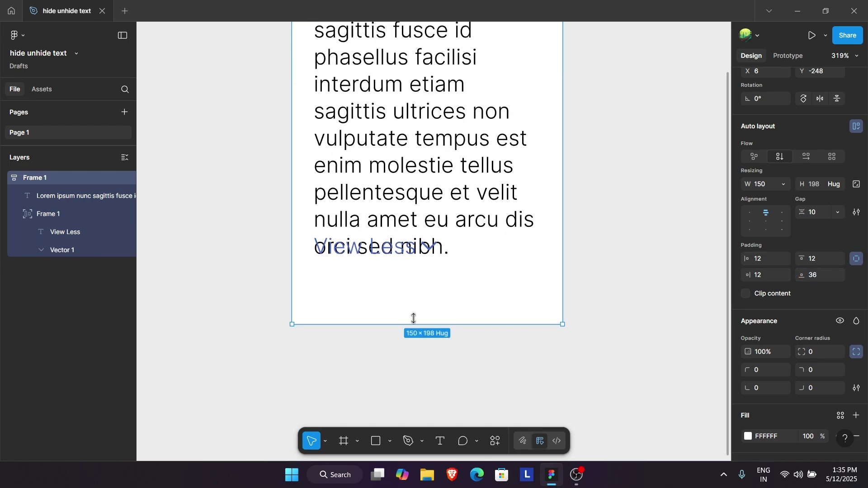
pyautogui.click(496, 253)
pyautogui.moveTo(495, 253); pyautogui.dragTo(494, 295)
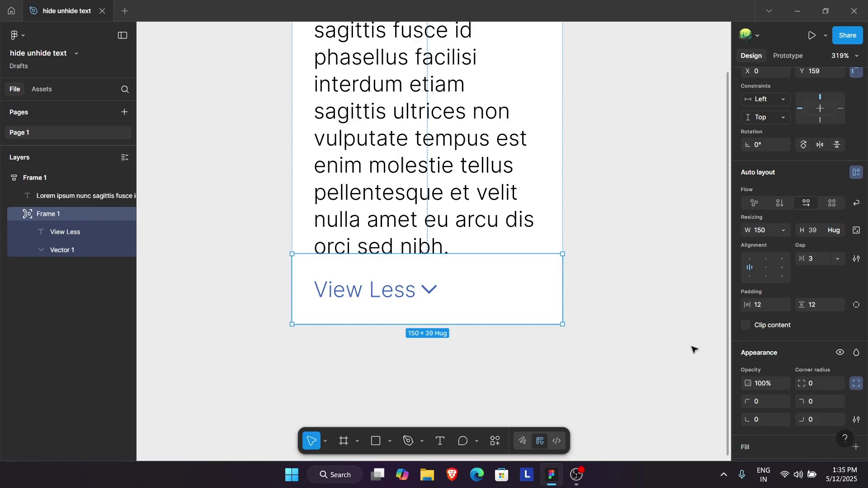
pyautogui.scroll(-4, 777, 397)
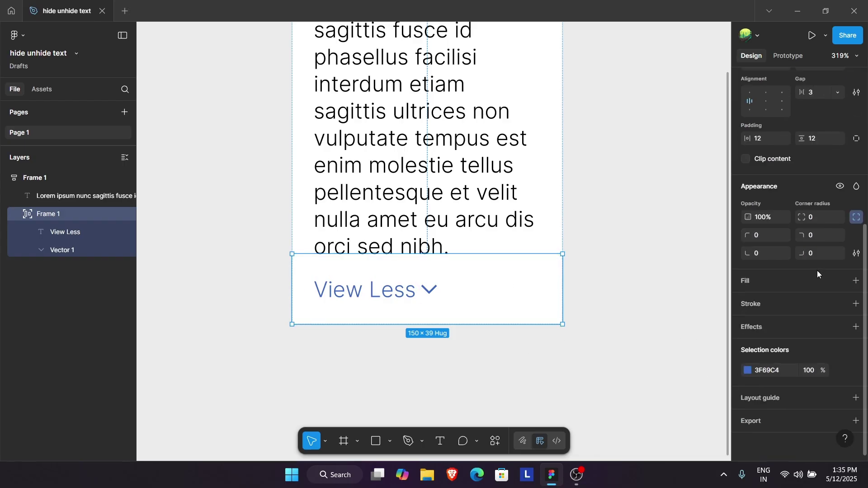
pyautogui.click(813, 278)
pyautogui.click(619, 122)
pyautogui.click(507, 306)
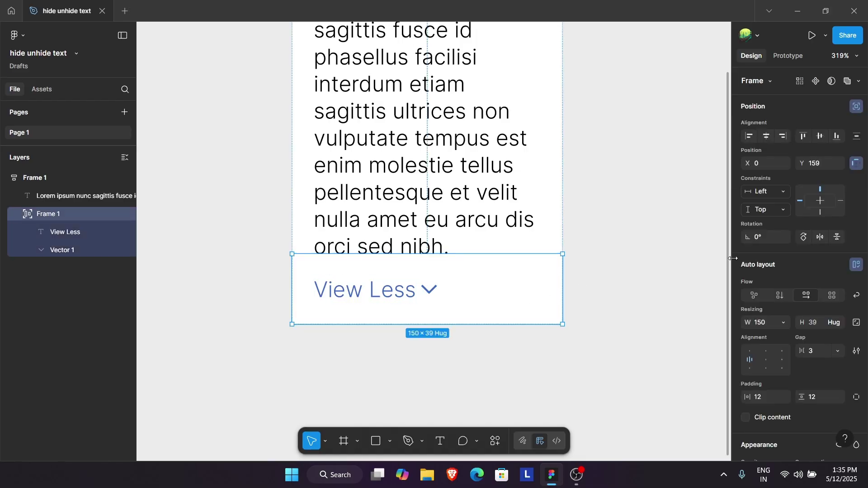
# Step: Constrain the View Less row to Left + Right horizontally and Bottom vertically
pyautogui.click(819, 213)
pyautogui.click(834, 202)
pyautogui.click(771, 192)
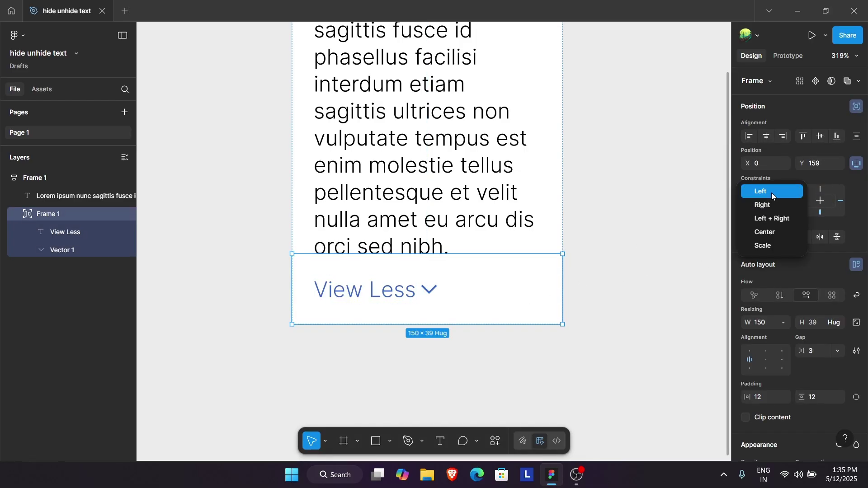
pyautogui.click(772, 218)
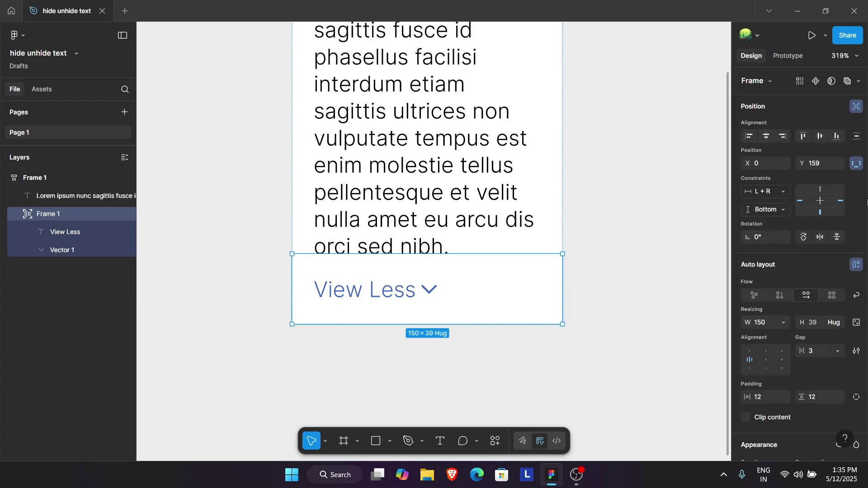
# Step: Widen the card so the text reflows, move it left, then narrow it again
pyautogui.click(616, 121)
pyautogui.scroll(-3, 616, 121)
pyautogui.click(452, 95)
pyautogui.moveTo(576, 164)
pyautogui.mouseDown()
pyautogui.moveTo(656, 166)
pyautogui.moveTo(610, 178)
pyautogui.mouseUp()
pyautogui.click(484, 167)
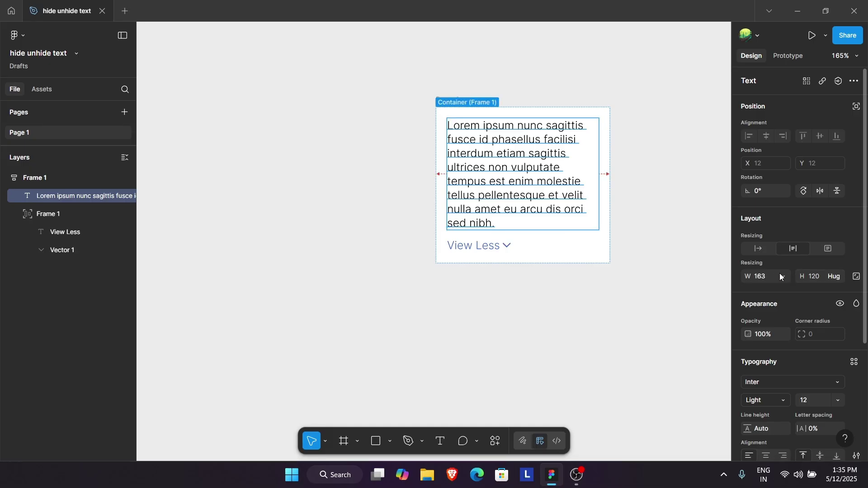
pyautogui.click(612, 172)
pyautogui.click(440, 97)
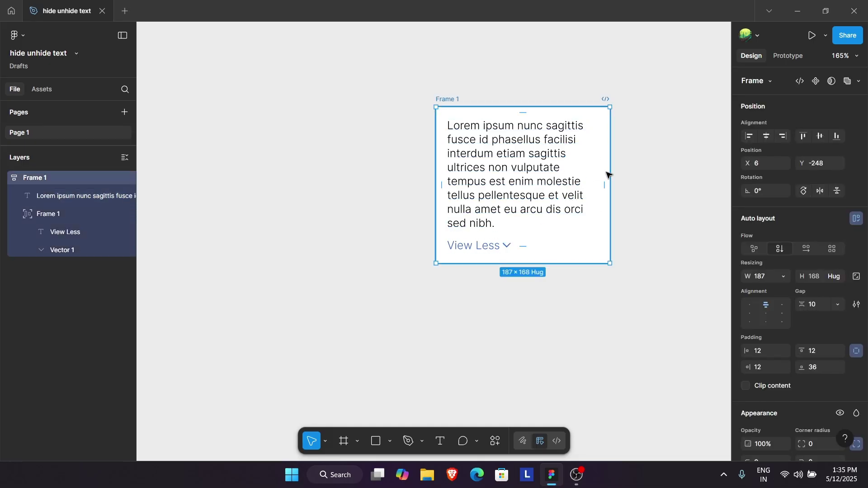
pyautogui.moveTo(610, 189); pyautogui.dragTo(657, 185)
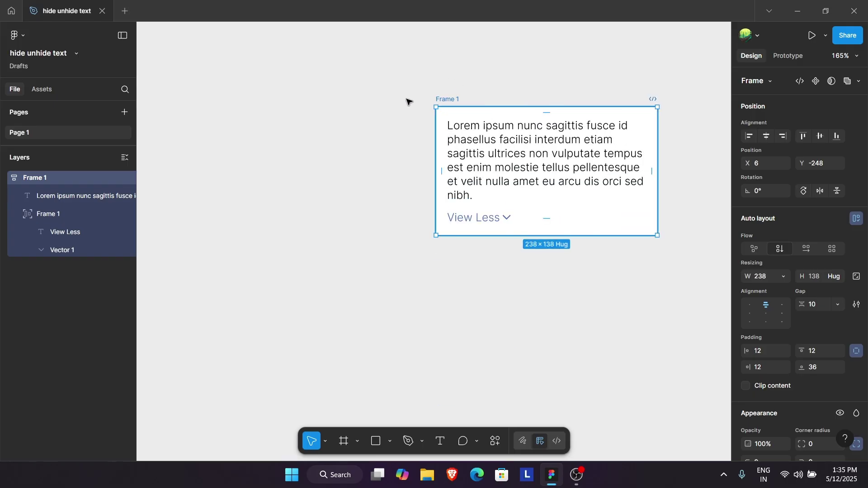
pyautogui.moveTo(445, 99); pyautogui.dragTo(275, 85)
pyautogui.moveTo(470, 151)
pyautogui.mouseDown()
pyautogui.moveTo(423, 167)
pyautogui.moveTo(580, 176)
pyautogui.mouseUp()
# Step: Crop Frame 2 to 88 px tall so only the top lines show above View Less
pyautogui.click(393, 176)
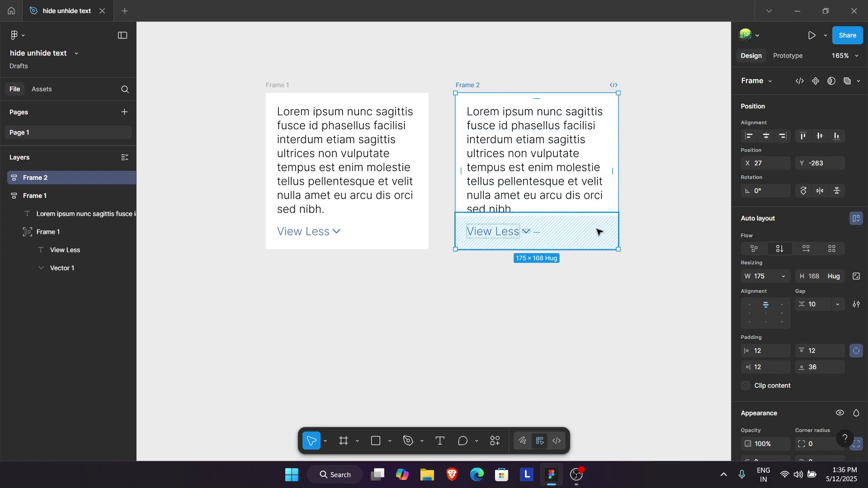
pyautogui.scroll(1, 599, 228)
pyautogui.moveTo(597, 267); pyautogui.dragTo(583, 189)
pyautogui.click(500, 139)
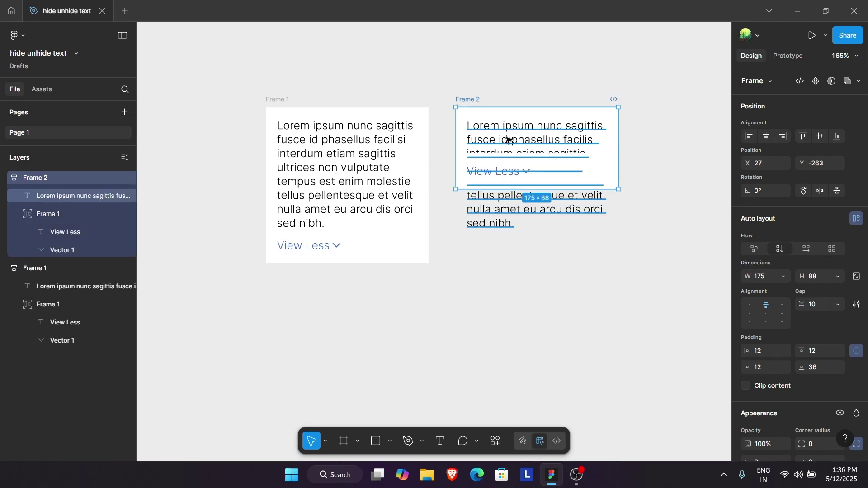
pyautogui.click(454, 106)
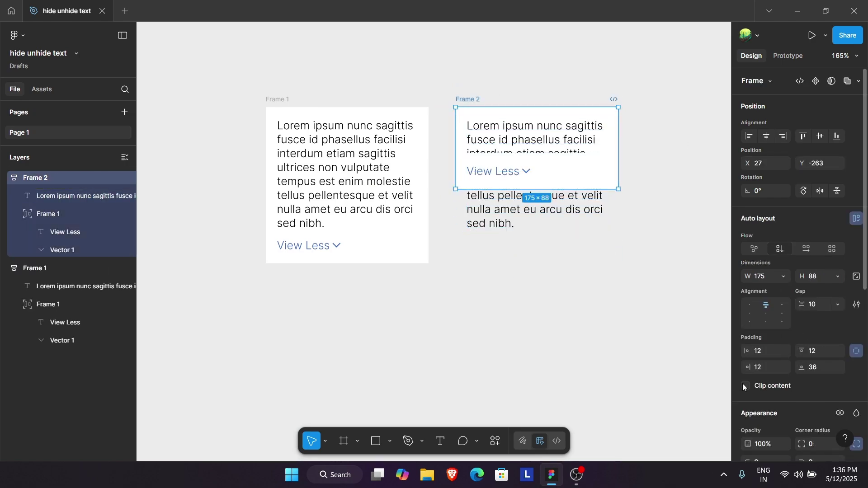
pyautogui.click(494, 168)
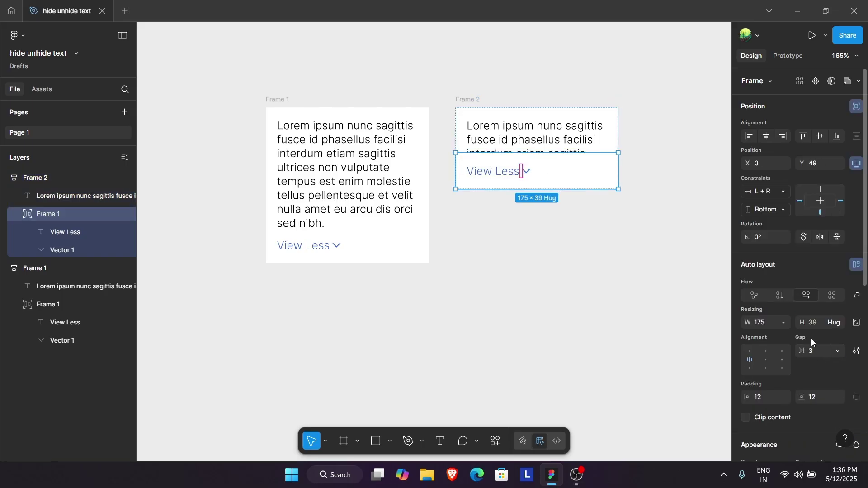
pyautogui.scroll(-1, 759, 416)
pyautogui.scroll(-5, 753, 389)
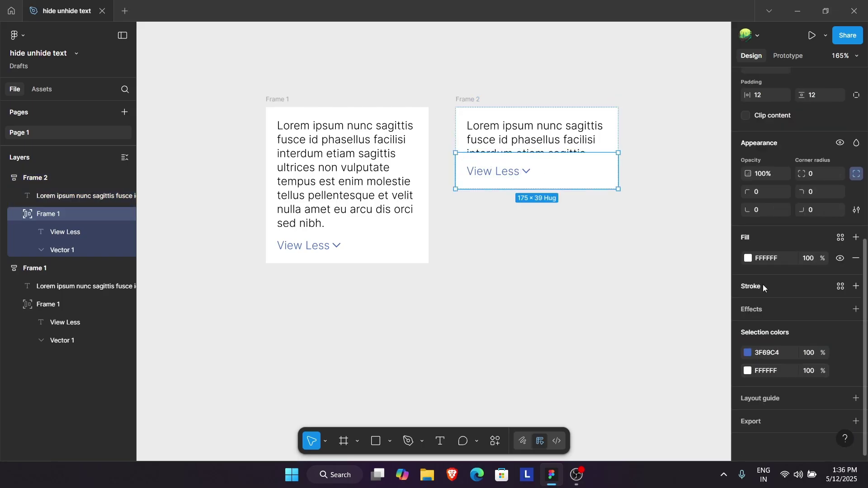
# Step: Give the second card's View Less row a linear gradient fill with the first stop at 0% opacity
pyautogui.click(855, 286)
pyautogui.click(855, 306)
pyautogui.click(748, 258)
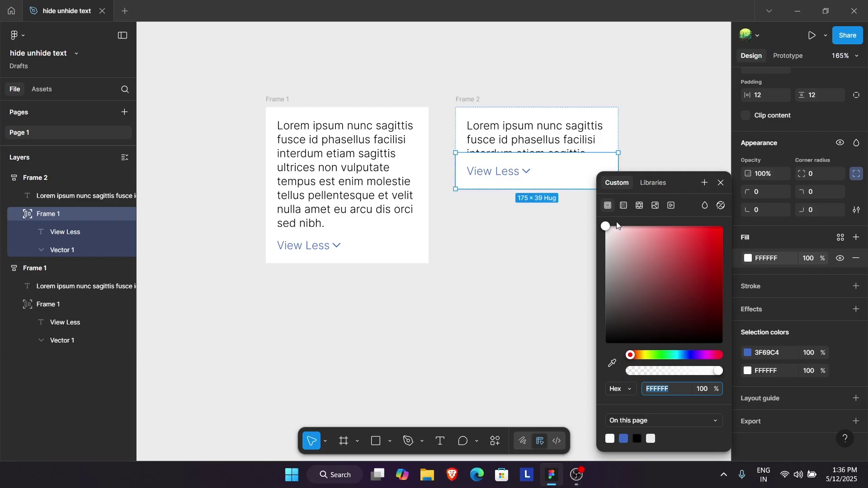
pyautogui.click(623, 205)
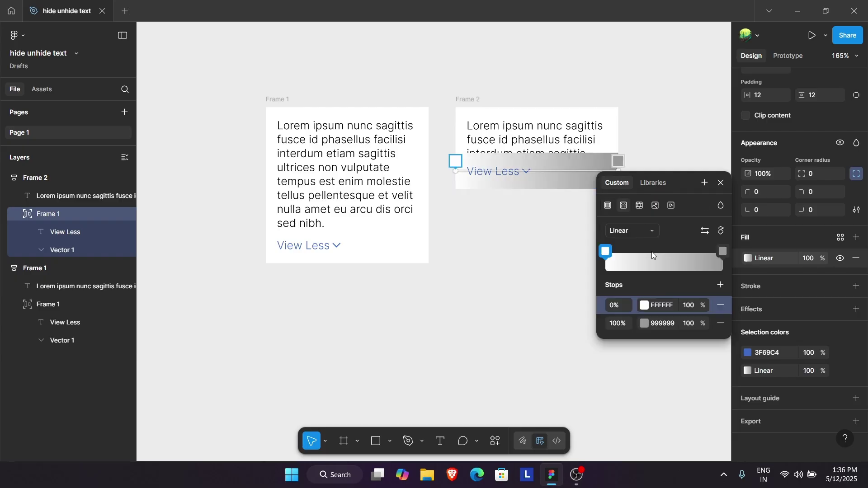
pyautogui.click(691, 305)
pyautogui.write('0')
pyautogui.press('Return')
pyautogui.click(644, 323)
pyautogui.moveTo(469, 273); pyautogui.dragTo(516, 259)
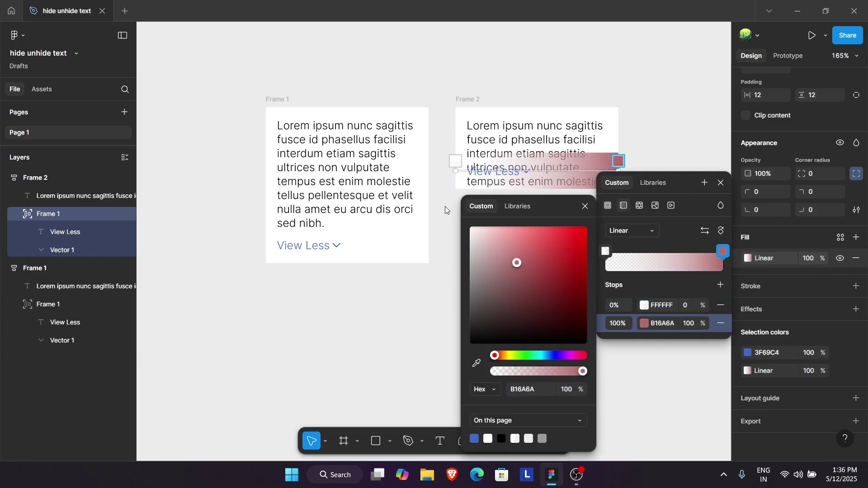
pyautogui.click(580, 173)
pyautogui.moveTo(800, 258)
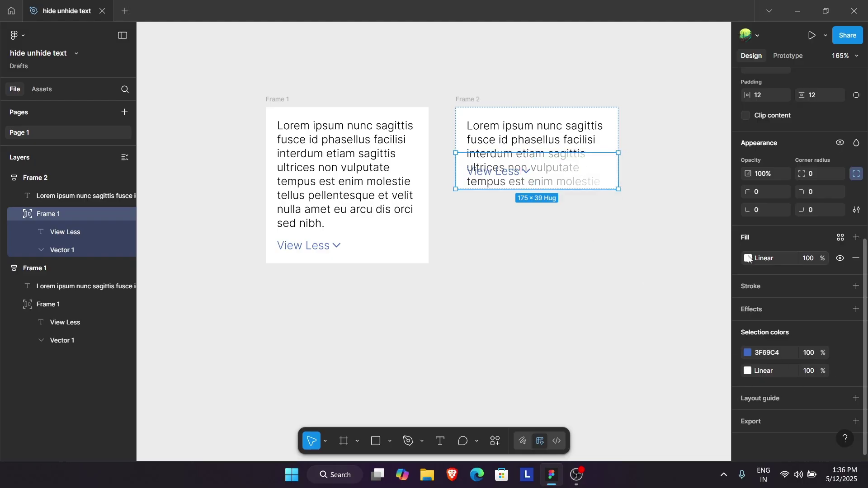
# Step: Rotate the gradient to fade vertically, shorten it, and add a 75% white stop
pyautogui.click(748, 258)
pyautogui.moveTo(620, 175)
pyautogui.mouseDown()
pyautogui.moveTo(537, 198)
pyautogui.moveTo(534, 185)
pyautogui.mouseUp()
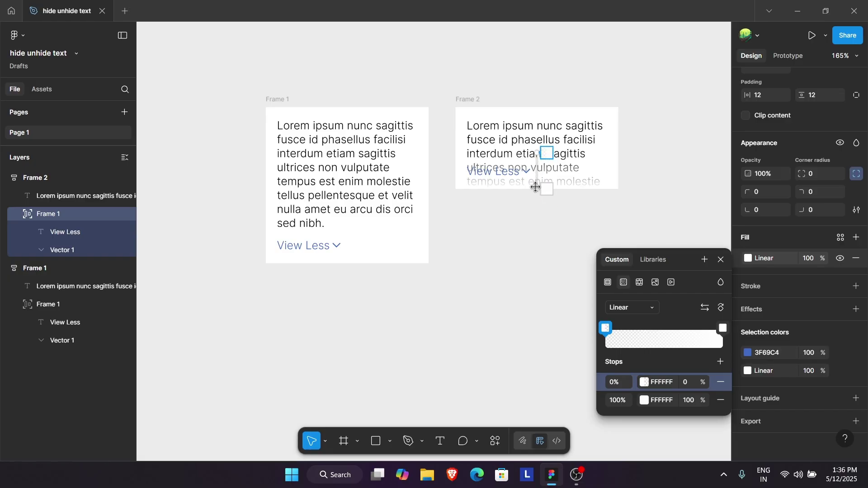
pyautogui.moveTo(538, 189); pyautogui.dragTo(536, 173)
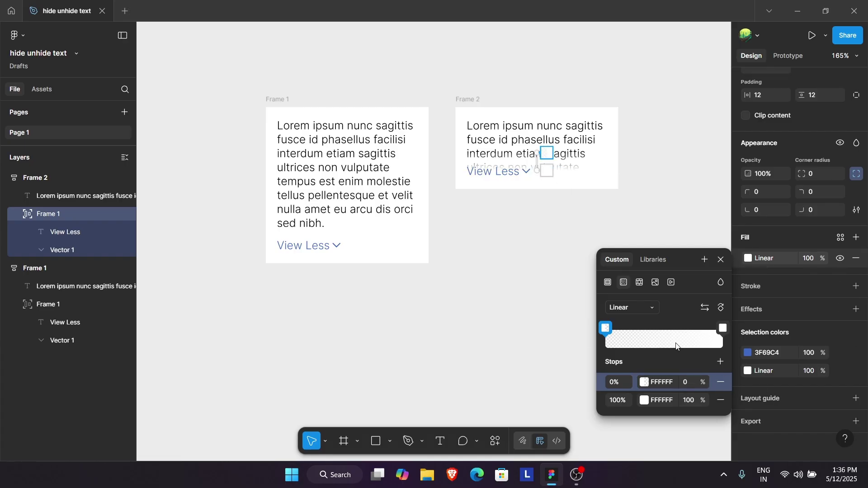
pyautogui.click(691, 334)
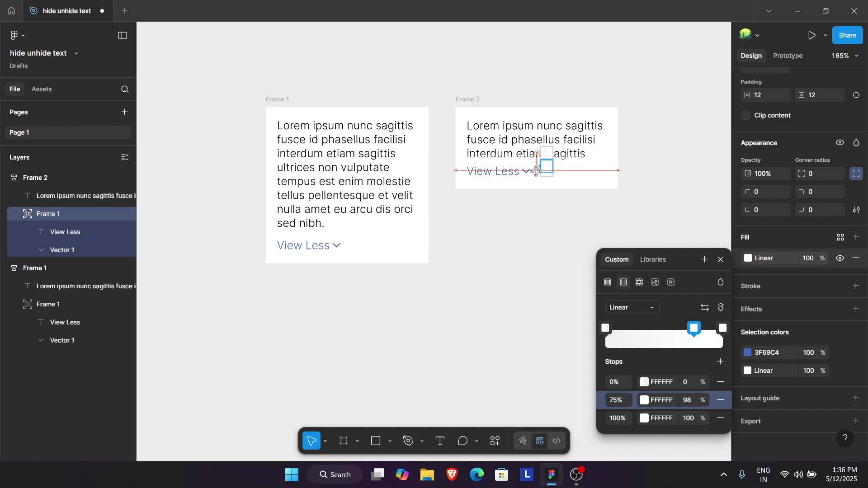
pyautogui.click(655, 156)
pyautogui.scroll(-1, 680, 291)
# Step: Change Frame 2's link text from View Less to View More
pyautogui.scroll(-1, 638, 286)
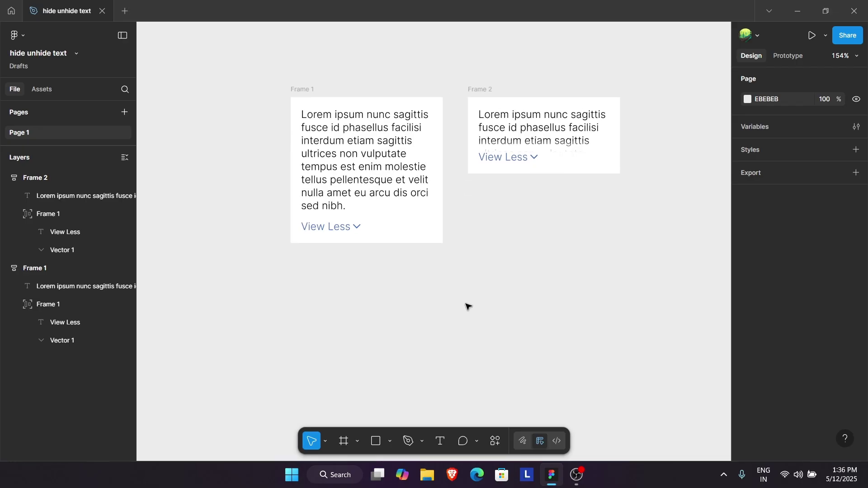
pyautogui.doubleClick(512, 156)
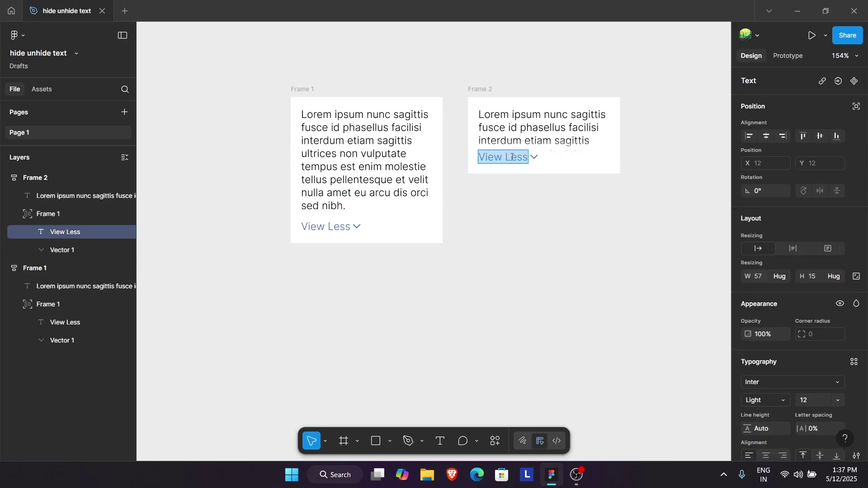
pyautogui.write('Mor')
pyautogui.press('Escape')
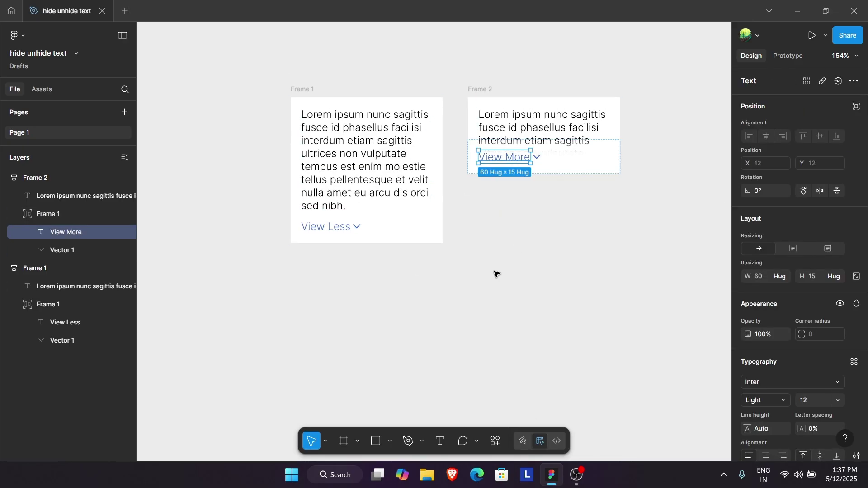
# Step: Flip Frame 1's chevron vertically so it points up
pyautogui.keyDown('ctrl'); pyautogui.scroll(5, 363, 231); pyautogui.keyUp('ctrl')
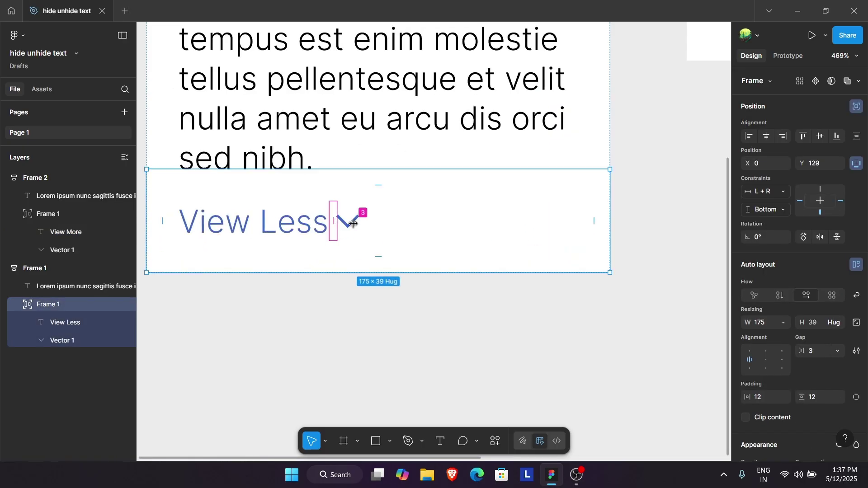
pyautogui.click(352, 223)
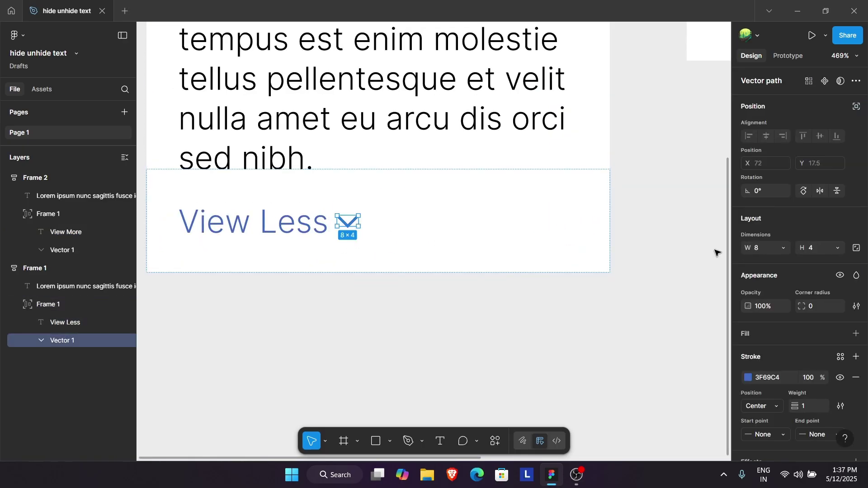
pyautogui.click(836, 190)
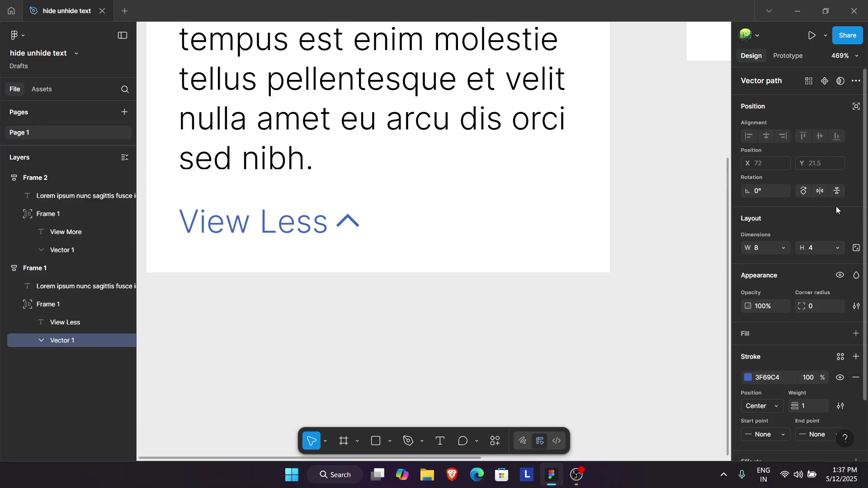
pyautogui.click(510, 341)
# Step: Select both cards together
pyautogui.keyDown('ctrl'); pyautogui.scroll(-4, 443, 325); pyautogui.keyUp('ctrl')
pyautogui.click(237, 101)
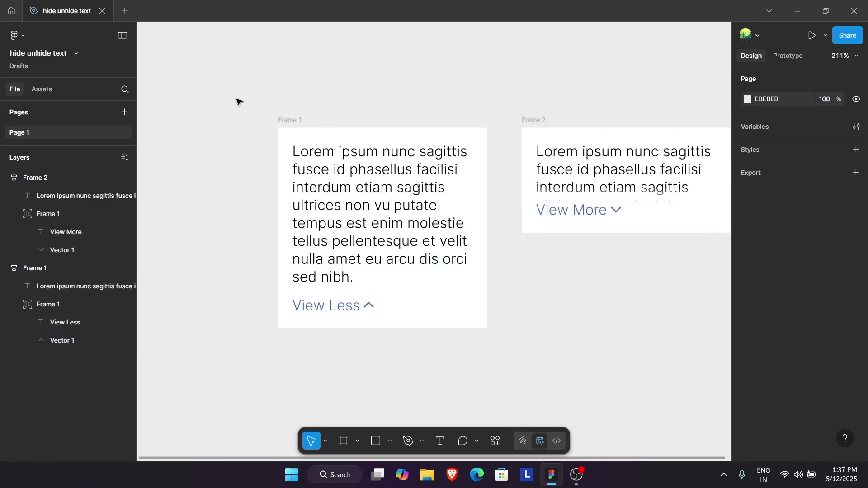
pyautogui.moveTo(296, 84); pyautogui.dragTo(678, 310)
pyautogui.hscroll(3, 519, 246)
# Step: Create a String variable from Frame 1's Lorem ipsum text
pyautogui.click(311, 212)
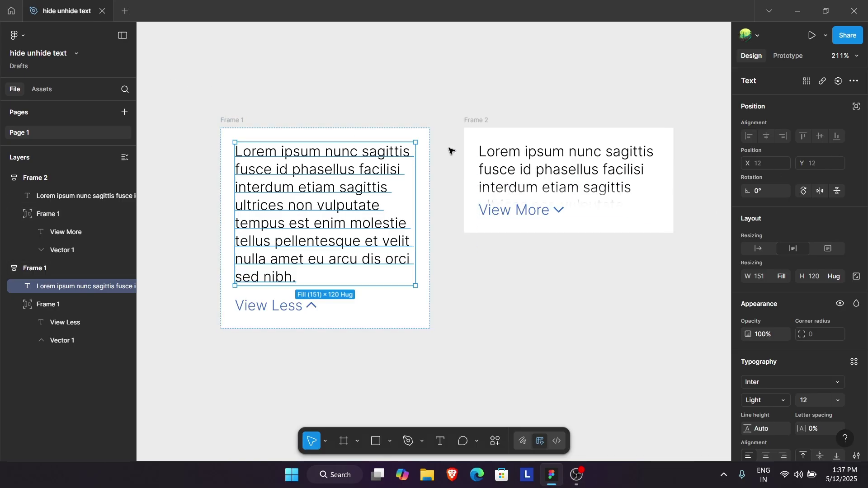
pyautogui.click(839, 82)
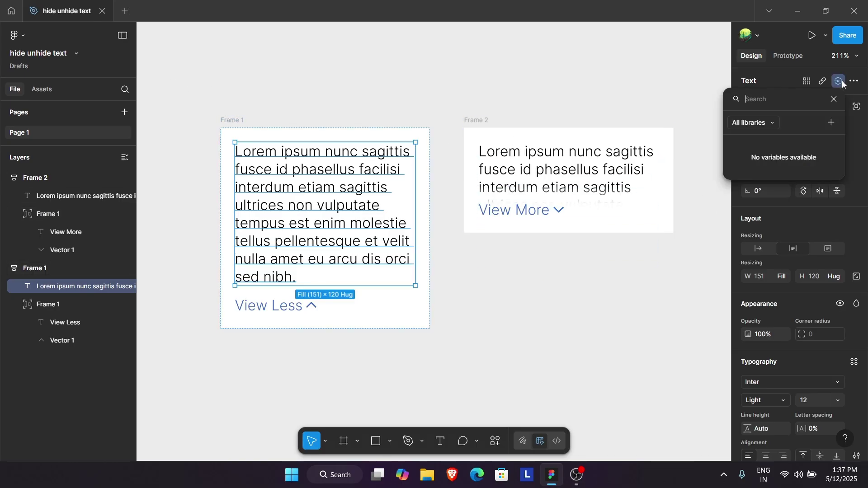
pyautogui.click(834, 122)
pyautogui.click(683, 166)
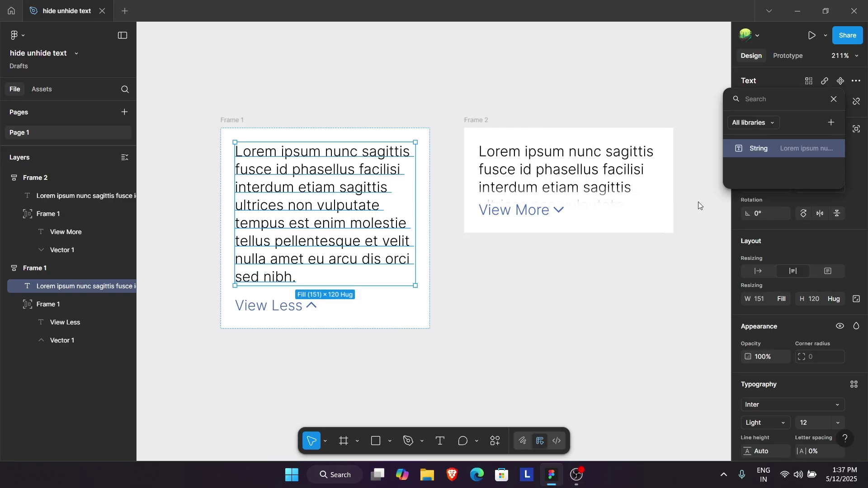
# Step: Apply the new String variable to Frame 2's Lorem ipsum text
pyautogui.click(552, 175)
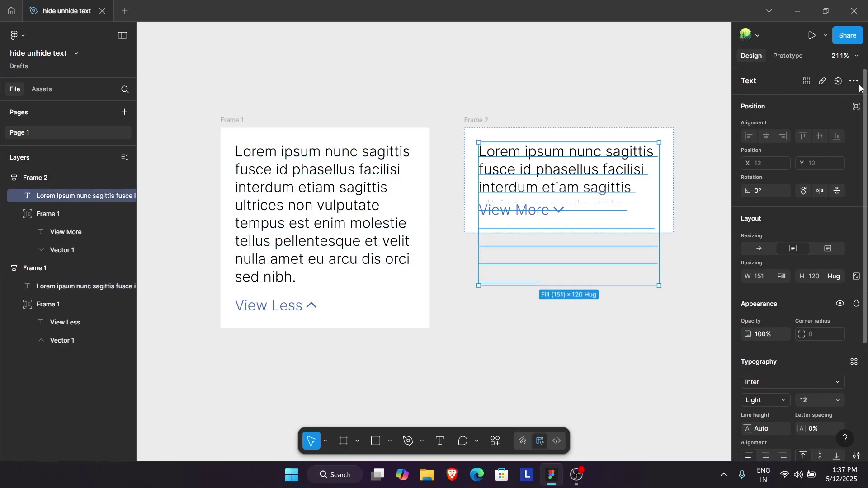
pyautogui.click(839, 81)
pyautogui.click(831, 124)
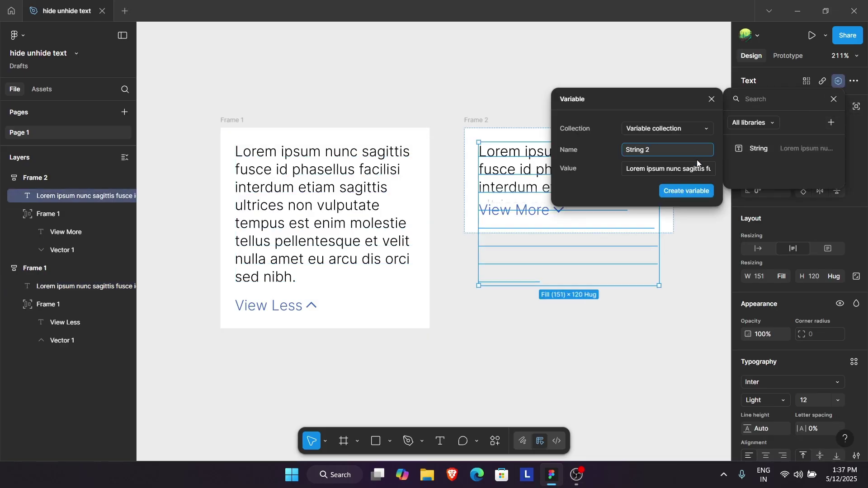
pyautogui.click(712, 99)
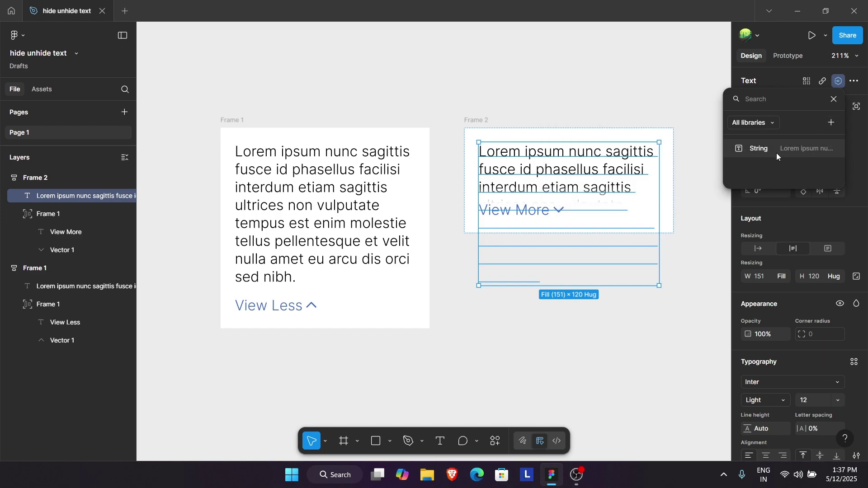
pyautogui.click(777, 151)
pyautogui.click(686, 95)
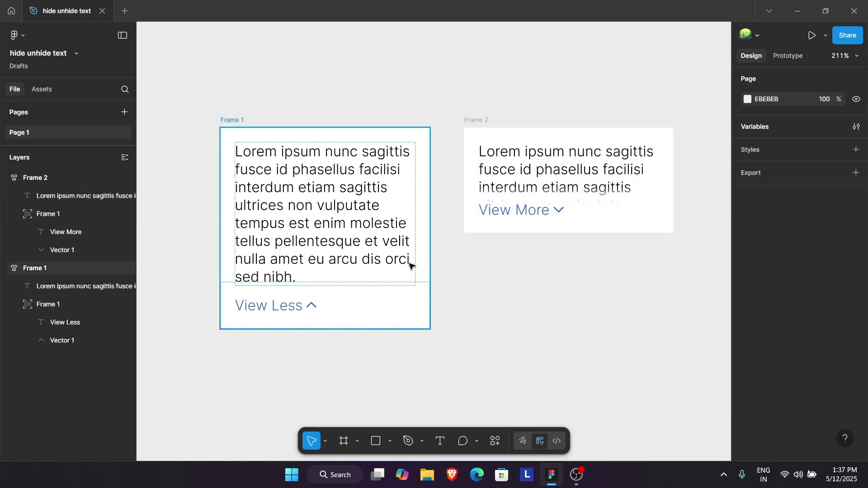
# Step: Combine both cards into a component set and name the expanded variant 'full'
pyautogui.moveTo(365, 168); pyautogui.dragTo(188, 88)
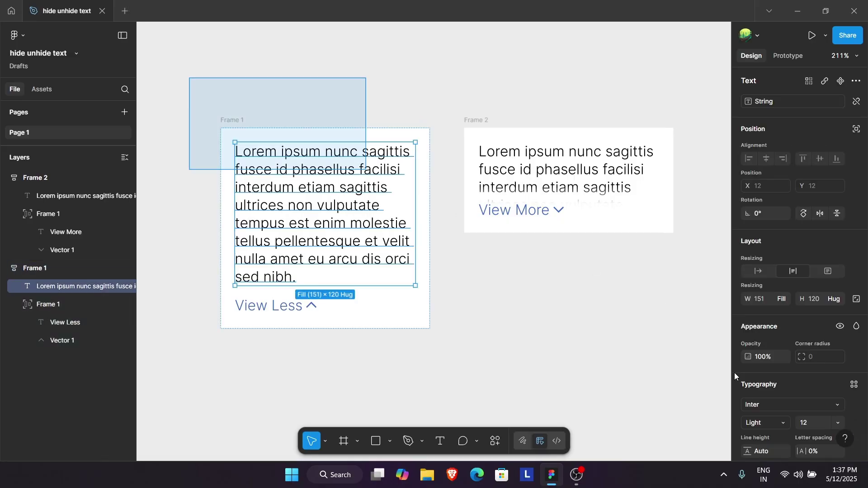
pyautogui.click(826, 81)
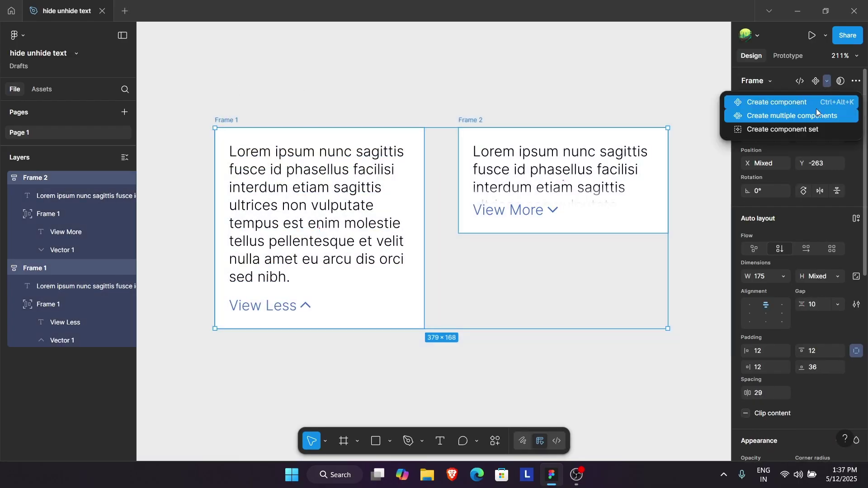
pyautogui.click(773, 128)
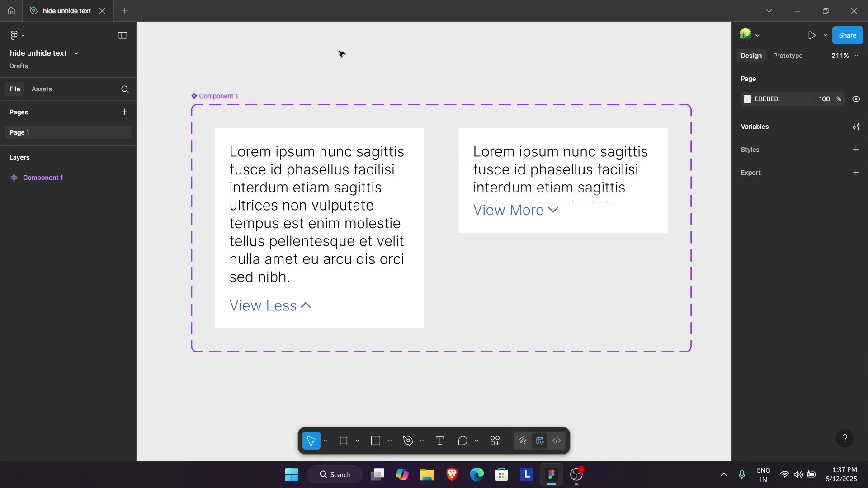
pyautogui.click(345, 208)
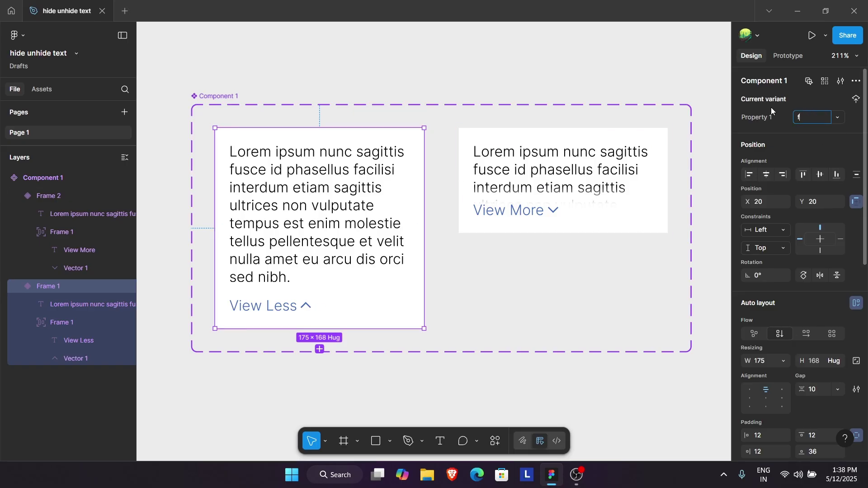
pyautogui.write('full')
pyautogui.press('Return')
# Step: Swap the variants so the half card sits left and the full card right
pyautogui.click(590, 186)
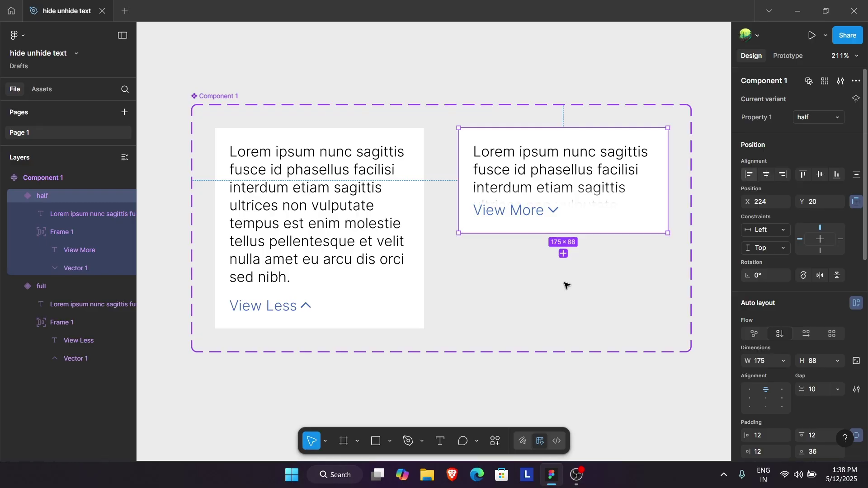
pyautogui.moveTo(556, 206)
pyautogui.mouseDown()
pyautogui.moveTo(283, 185)
pyautogui.moveTo(307, 185)
pyautogui.mouseUp()
pyautogui.moveTo(373, 275); pyautogui.dragTo(620, 284)
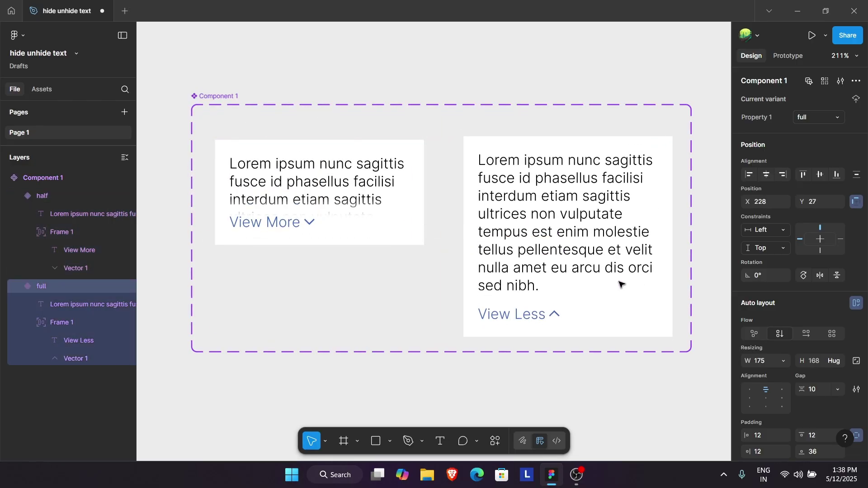
pyautogui.click(427, 226)
# Step: Drag an instance of the half variant outside the component set
pyautogui.click(392, 179)
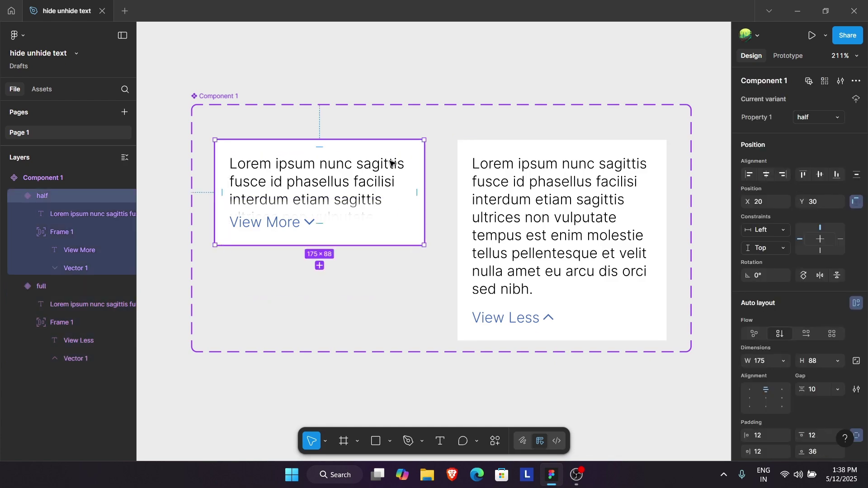
pyautogui.scroll(-5, 391, 162)
pyautogui.moveTo(387, 178)
pyautogui.mouseDown()
pyautogui.moveTo(483, 230)
pyautogui.moveTo(310, 171)
pyautogui.moveTo(609, 157)
pyautogui.mouseUp()
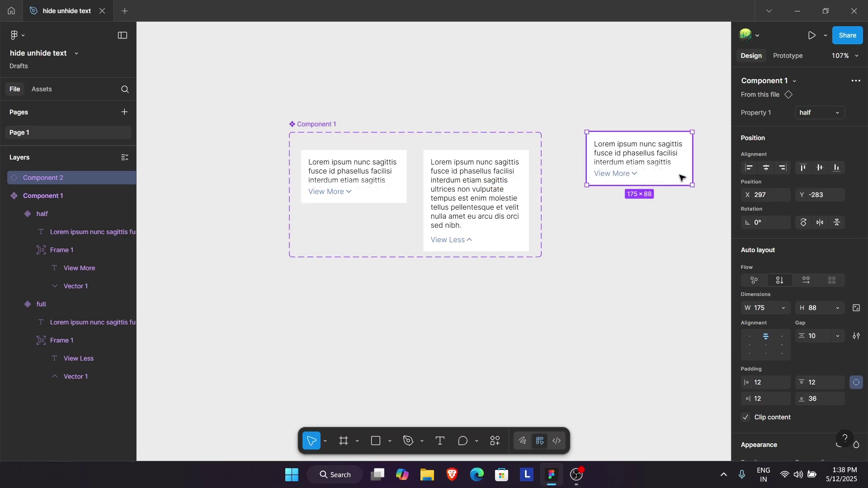
# Step: Set the card instance's variant back to half
pyautogui.click(820, 112)
pyautogui.click(759, 98)
pyautogui.click(839, 113)
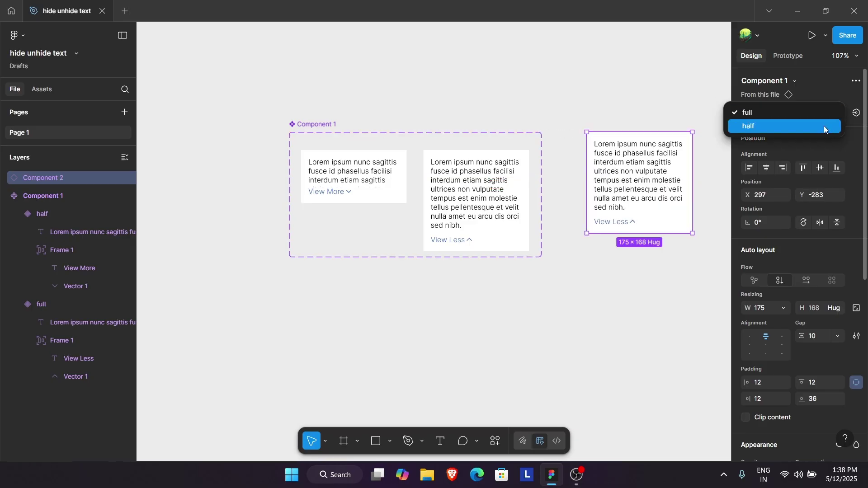
pyautogui.click(824, 126)
pyautogui.click(661, 107)
# Step: Draw a tall 285 × 525 frame filled black and move the card instance into it
pyautogui.hscroll(5, 588, 136)
pyautogui.click(384, 441)
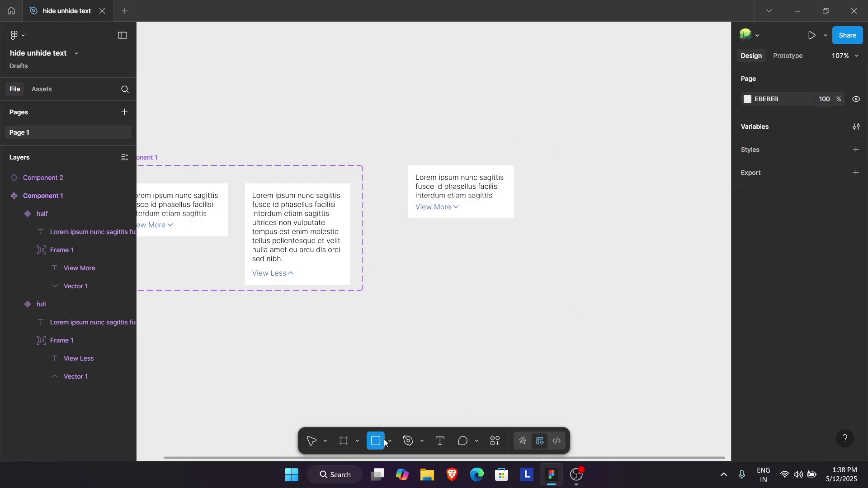
pyautogui.click(345, 441)
pyautogui.moveTo(529, 53); pyautogui.dragTo(700, 369)
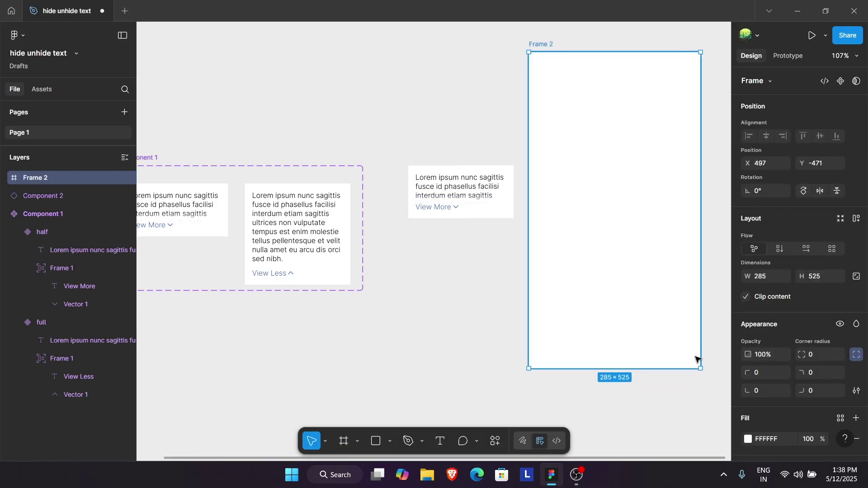
pyautogui.click(748, 439)
pyautogui.moveTo(605, 226); pyautogui.dragTo(522, 365)
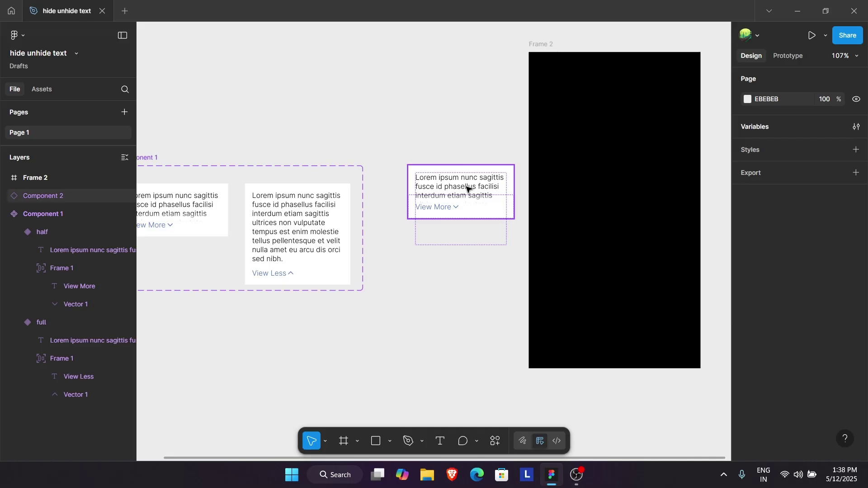
pyautogui.moveTo(466, 185)
pyautogui.mouseDown()
pyautogui.moveTo(576, 182)
pyautogui.moveTo(620, 194)
pyautogui.mouseUp()
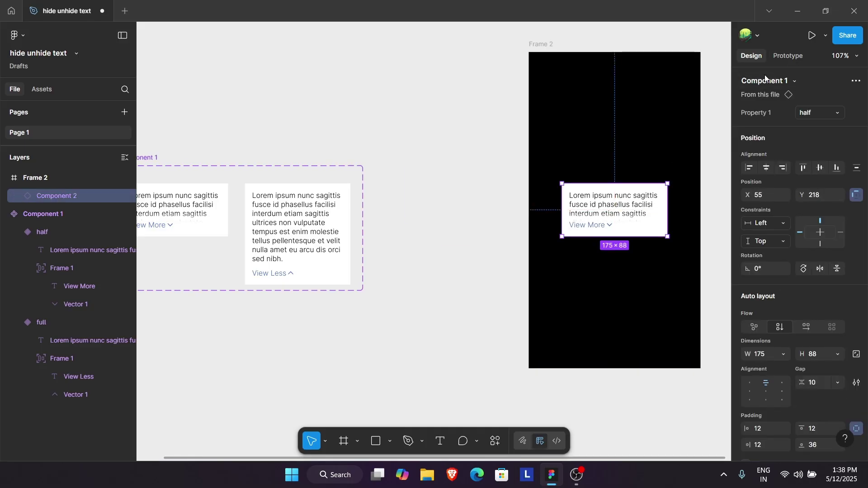
pyautogui.click(552, 49)
# Step: Wrap View More and its chevron in auto layout and link it on click to the full variant
pyautogui.hscroll(-3, 588, 113)
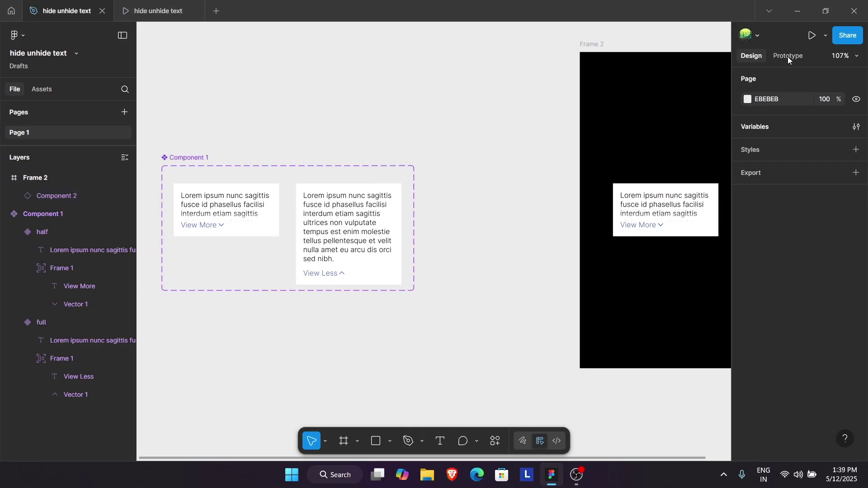
pyautogui.click(787, 56)
pyautogui.hscroll(-1, 234, 216)
pyautogui.doubleClick(273, 226)
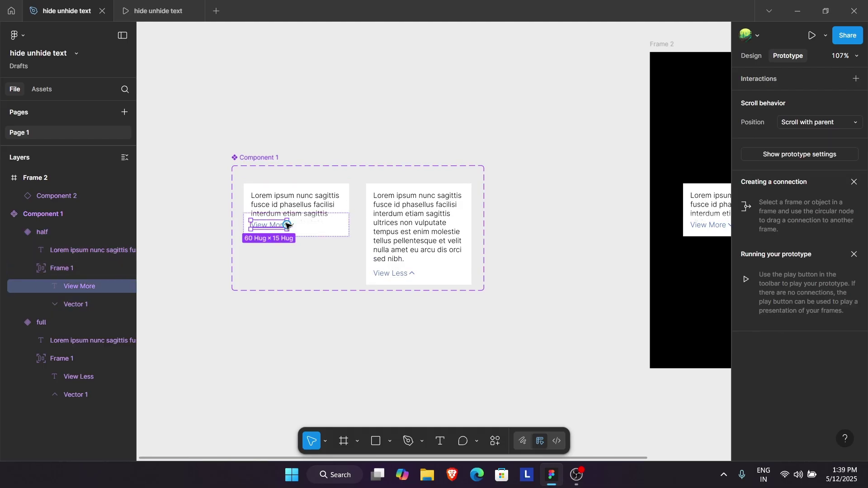
pyautogui.scroll(5, 289, 222)
pyautogui.hscroll(-3, 272, 212)
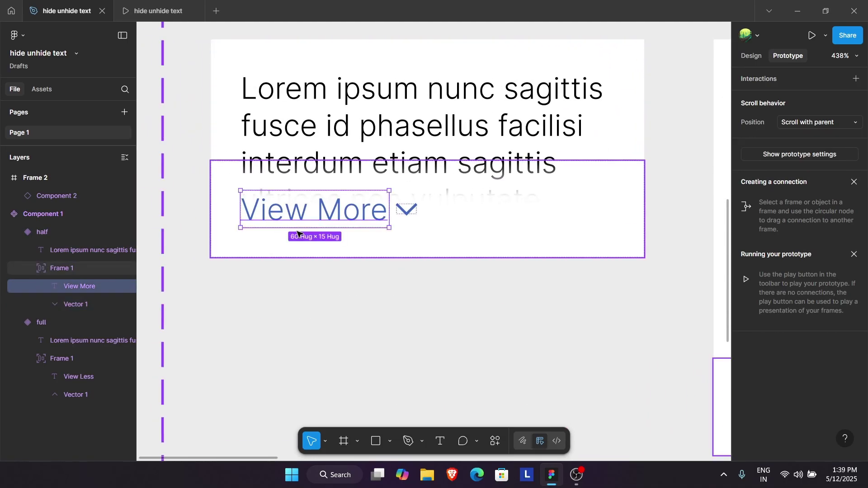
pyautogui.keyDown('shift'); pyautogui.click(83, 303); pyautogui.keyUp('shift')
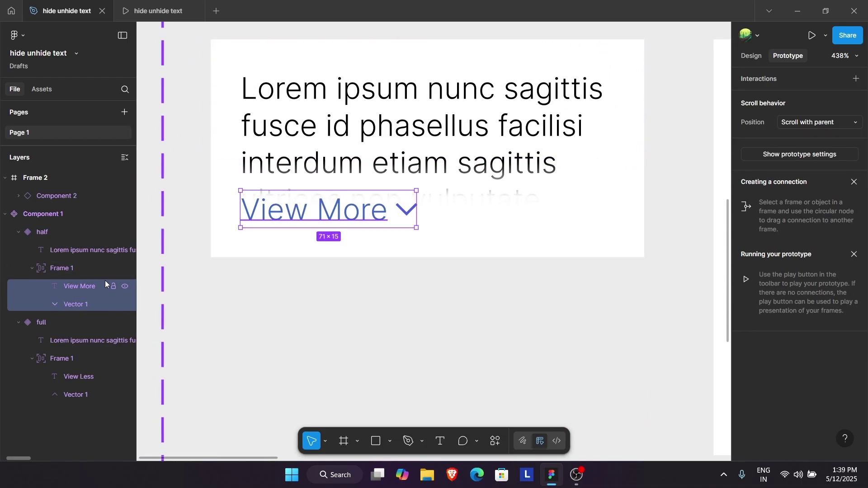
pyautogui.hotkey('shift', 'a')
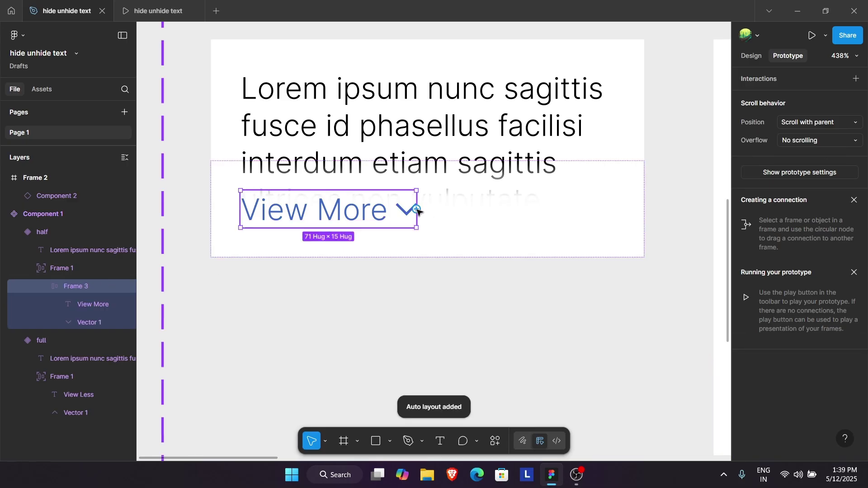
pyautogui.scroll(-4, 416, 211)
pyautogui.moveTo(416, 209); pyautogui.dragTo(624, 253)
# Step: Wrap View Less and its up chevron in auto layout and link it back to the half variant
pyautogui.click(604, 299)
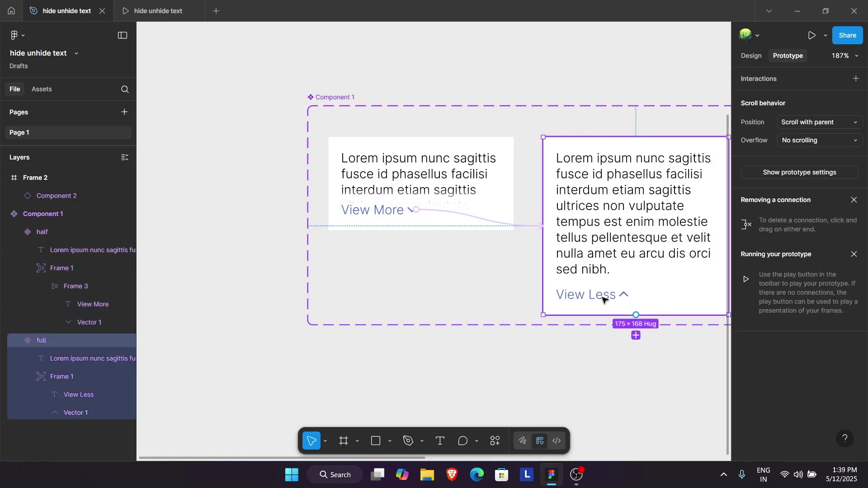
pyautogui.doubleClick(603, 299)
pyautogui.click(604, 299)
pyautogui.scroll(5, 610, 299)
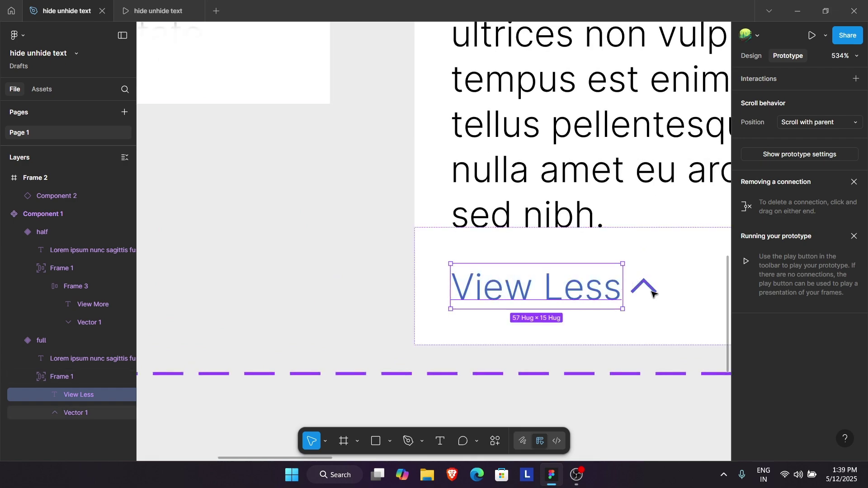
pyautogui.keyDown('shift'); pyautogui.click(76, 412); pyautogui.keyUp('shift')
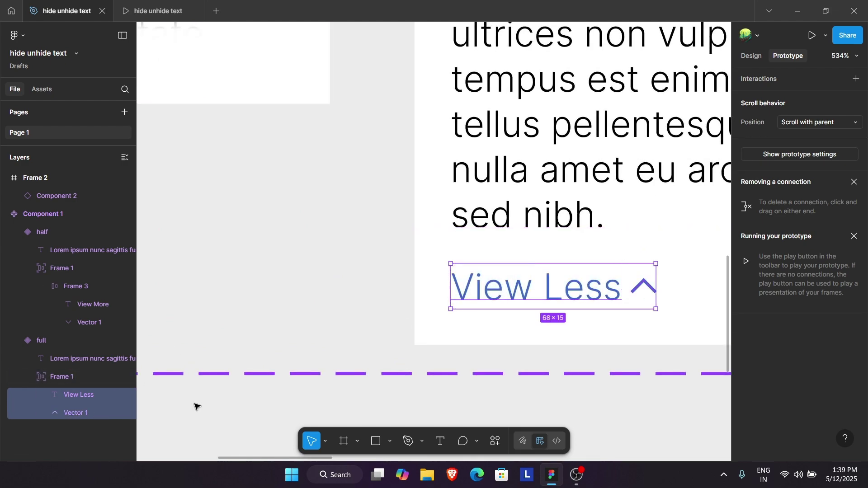
pyautogui.hotkey('shift', 'a')
pyautogui.moveTo(456, 288); pyautogui.dragTo(360, 61)
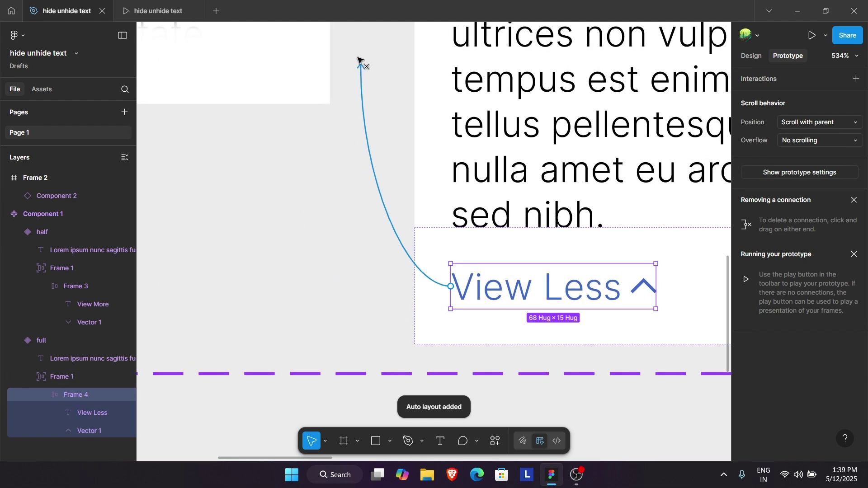
pyautogui.scroll(-5, 444, 266)
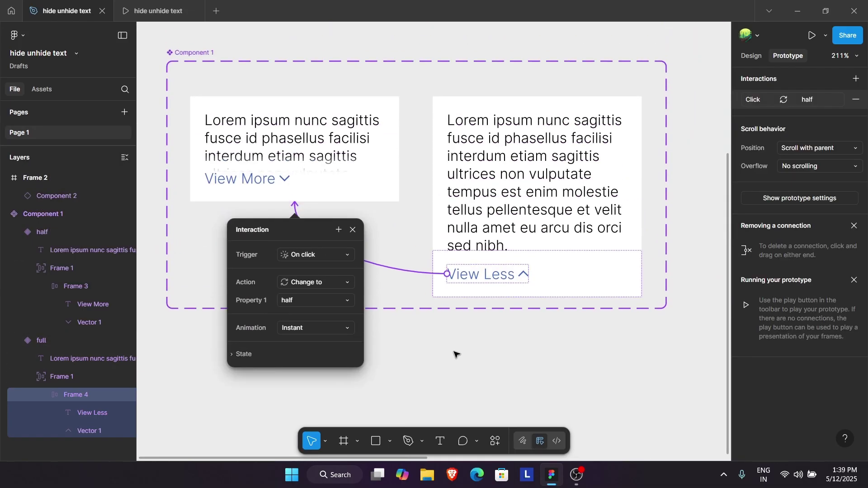
# Step: Present the prototype and repeatedly toggle the card between full and half via View More and View Less
pyautogui.click(456, 360)
pyautogui.click(811, 35)
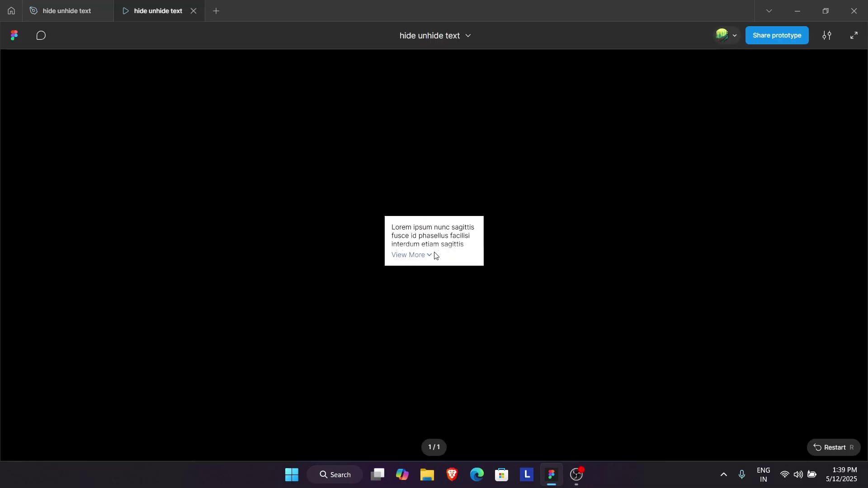
pyautogui.click(425, 255)
pyautogui.click(416, 305)
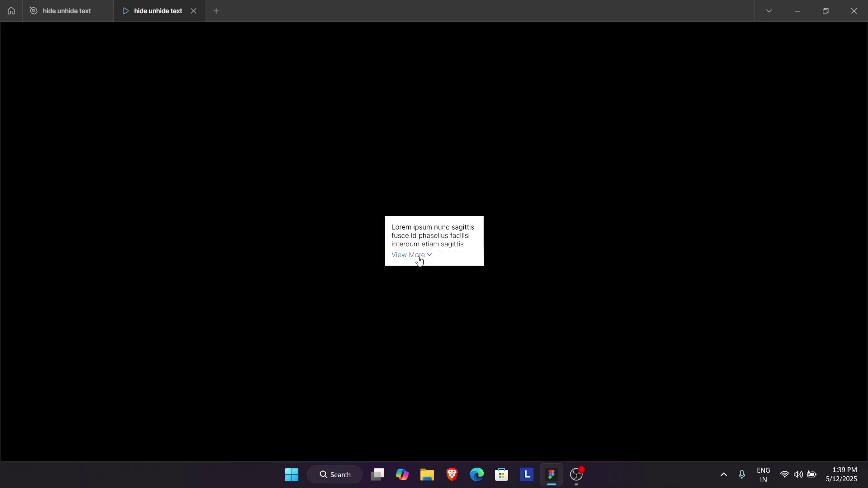
pyautogui.click(419, 258)
pyautogui.click(415, 306)
pyautogui.click(411, 254)
pyautogui.click(408, 304)
pyautogui.click(414, 259)
pyautogui.click(411, 302)
pyautogui.click(411, 255)
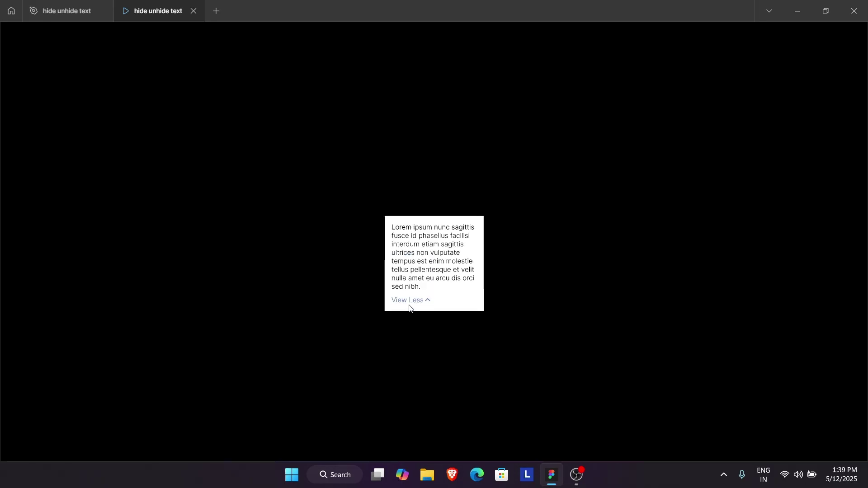
pyautogui.click(409, 300)
pyautogui.click(412, 256)
pyautogui.click(416, 300)
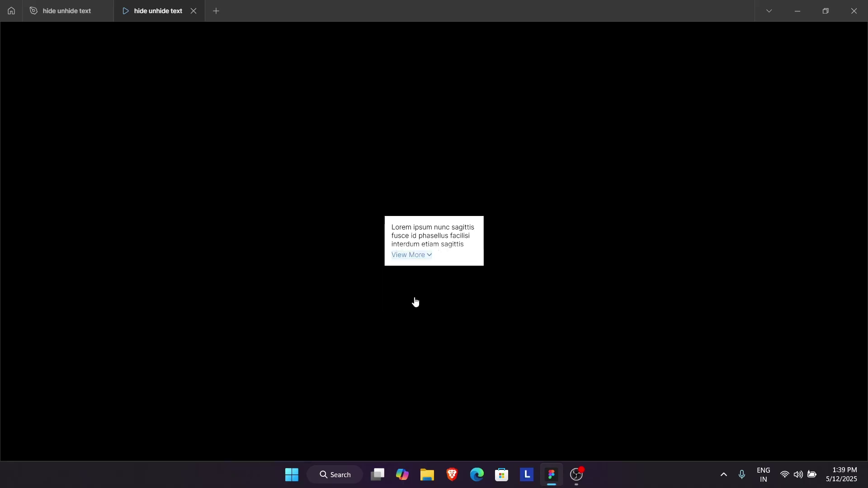
pyautogui.click(417, 256)
pyautogui.click(416, 301)
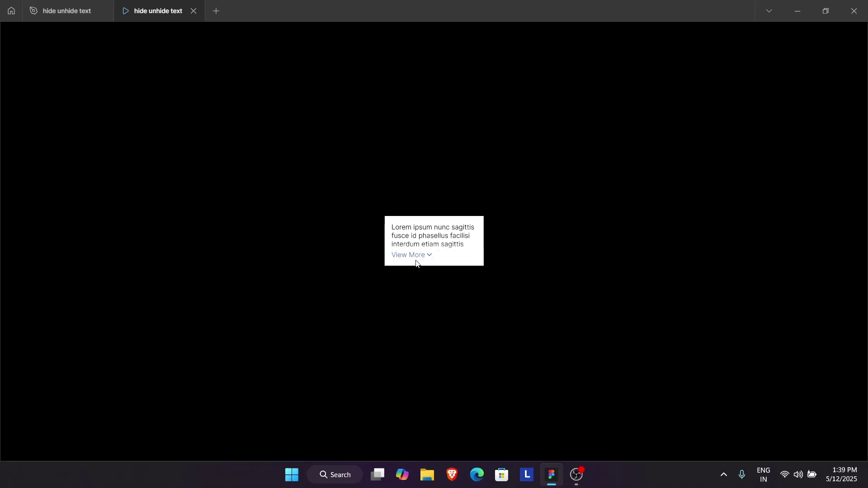